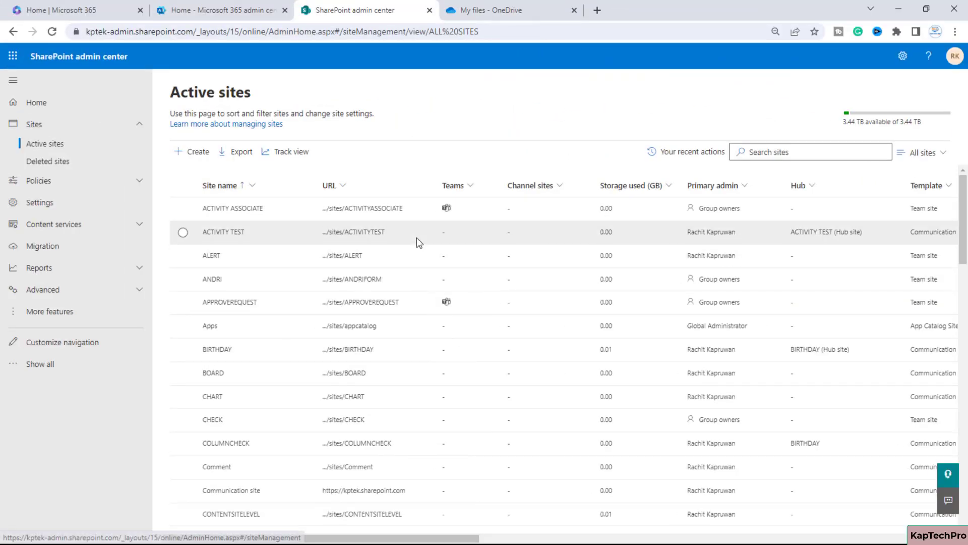
- Scroll down the SharePoint admin center's Active sites list to review the tenant's sites
scroll(417, 416, down, 5)
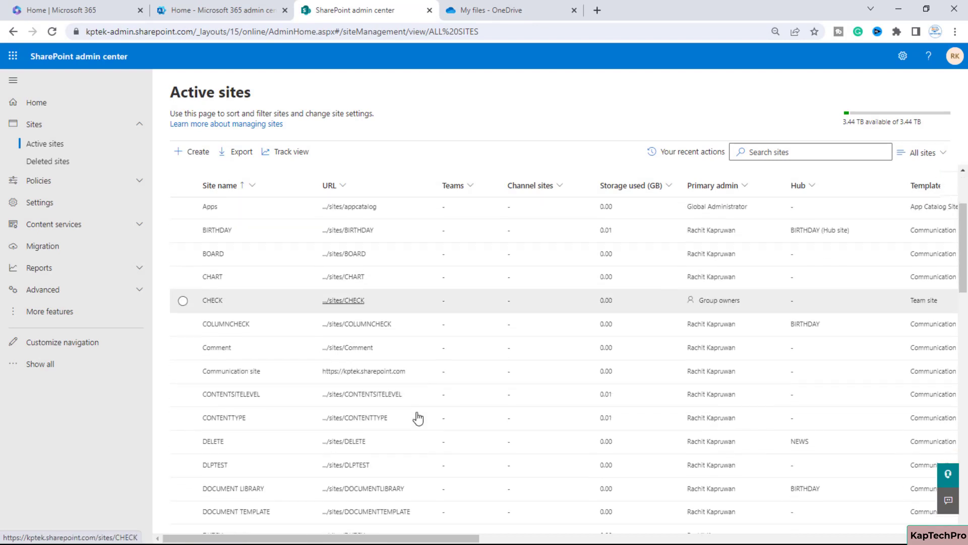
scroll(418, 418, down, 4)
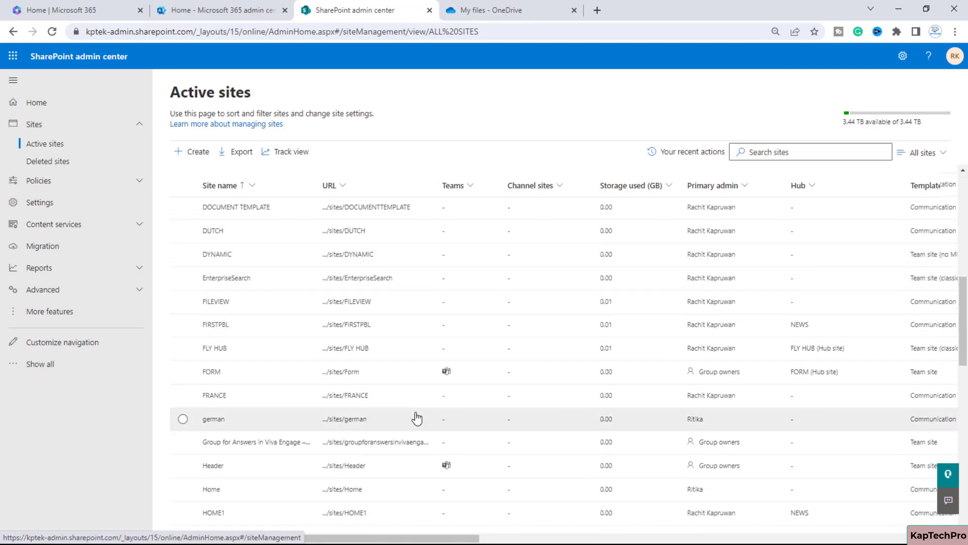
scroll(415, 412, down, 1)
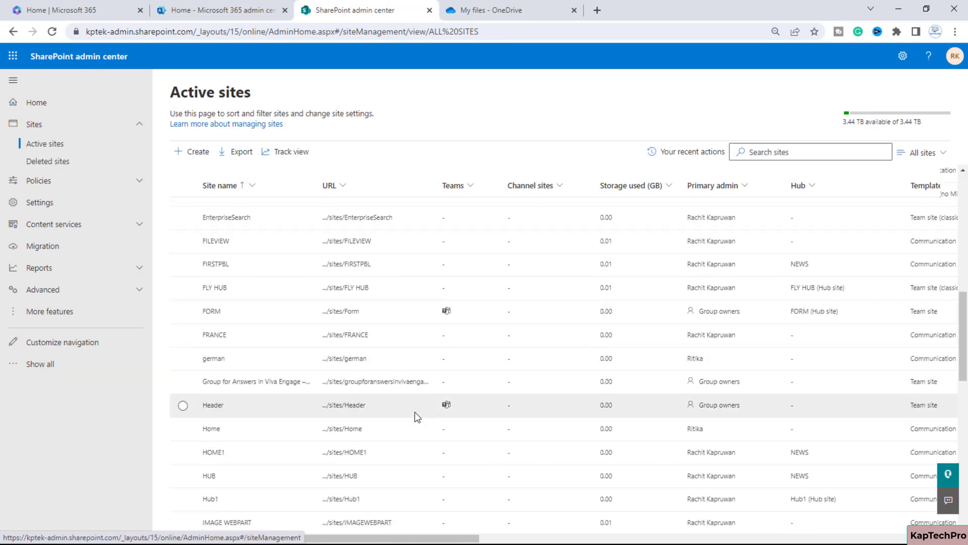
scroll(415, 412, down, 1)
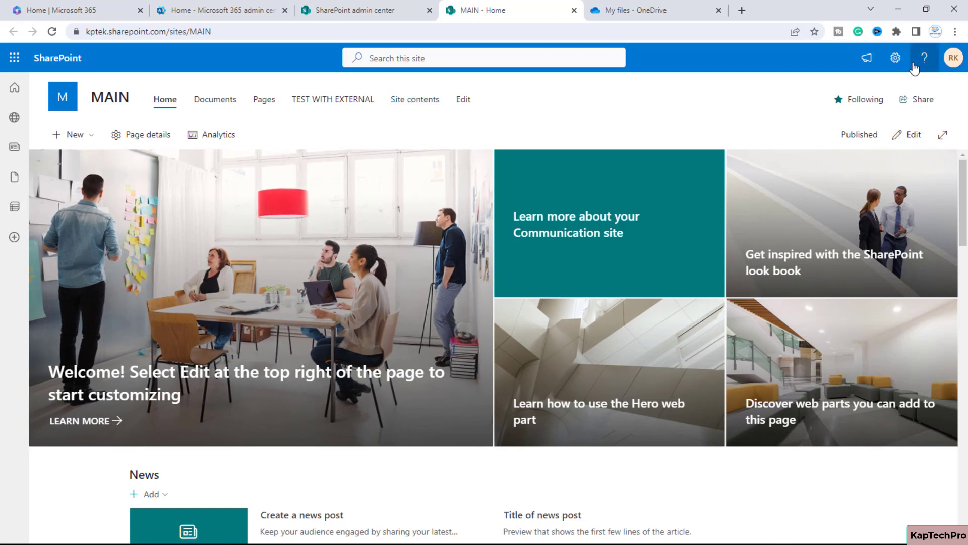
- Open the MAIN site's Site information panel and go to its full Site Settings page
click(896, 58)
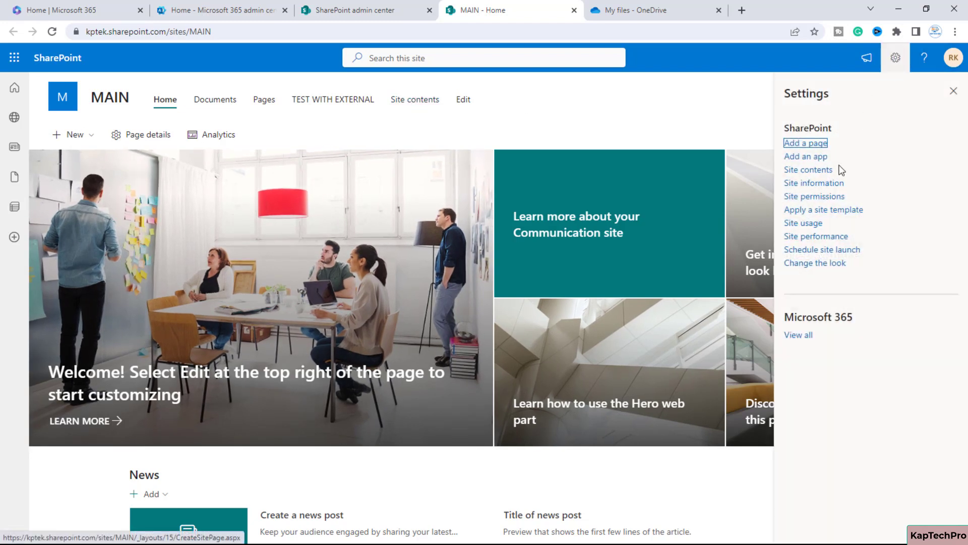
click(814, 183)
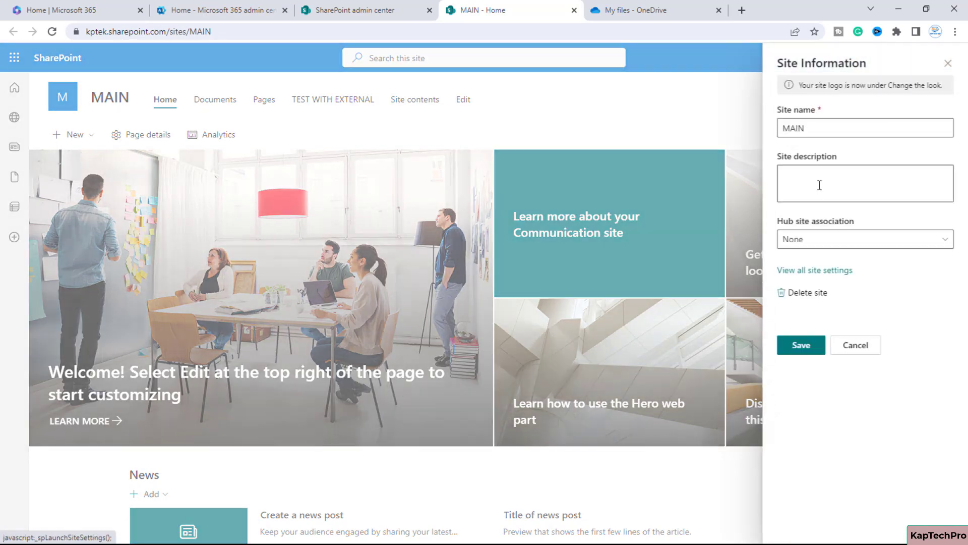
click(827, 271)
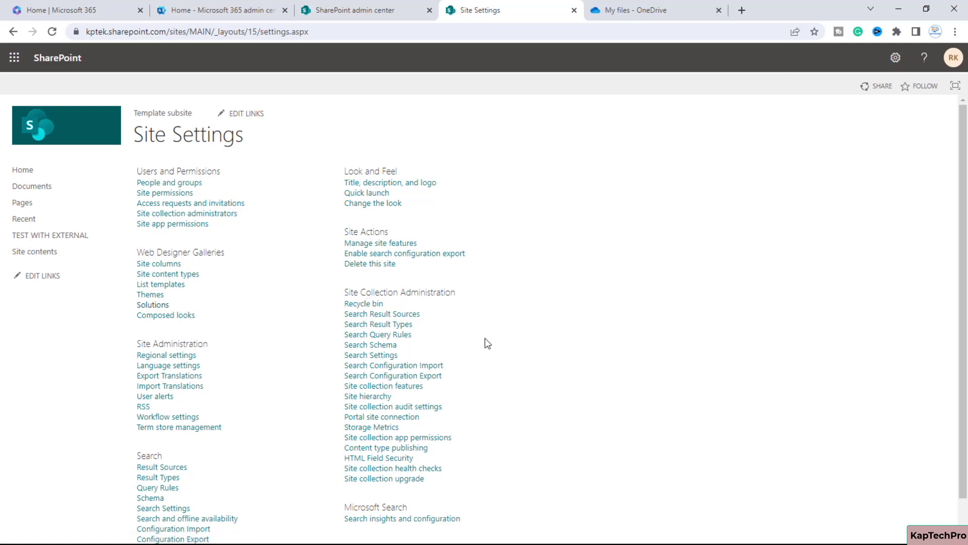
- Read MAIN's Configure Audit Settings notice, then return to the MAIN site home page
click(418, 407)
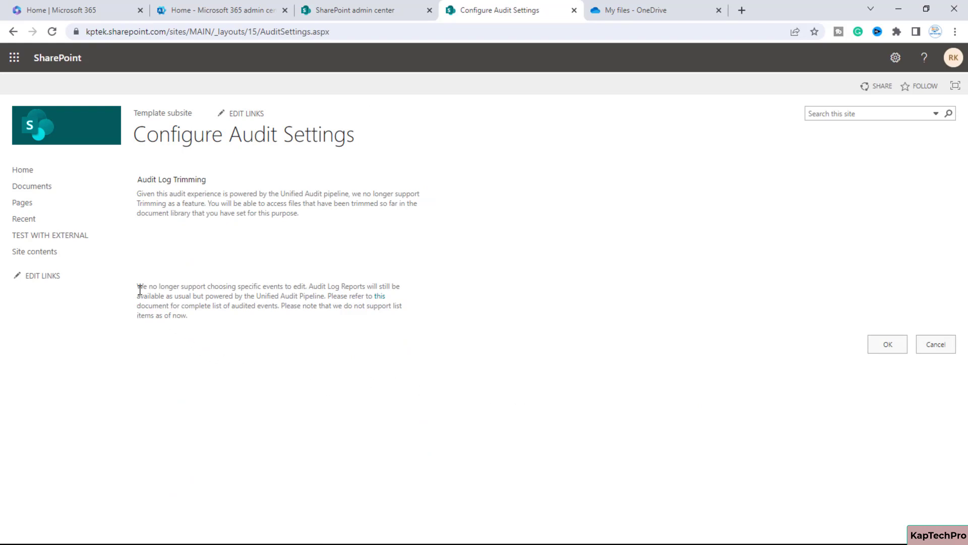
drag(141, 290, 398, 302)
click(286, 266)
click(6, 33)
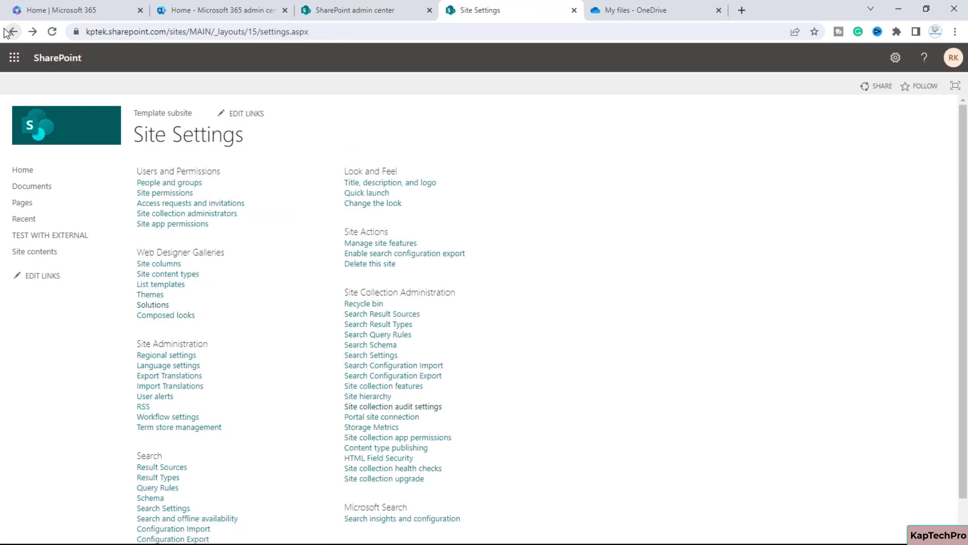
click(6, 33)
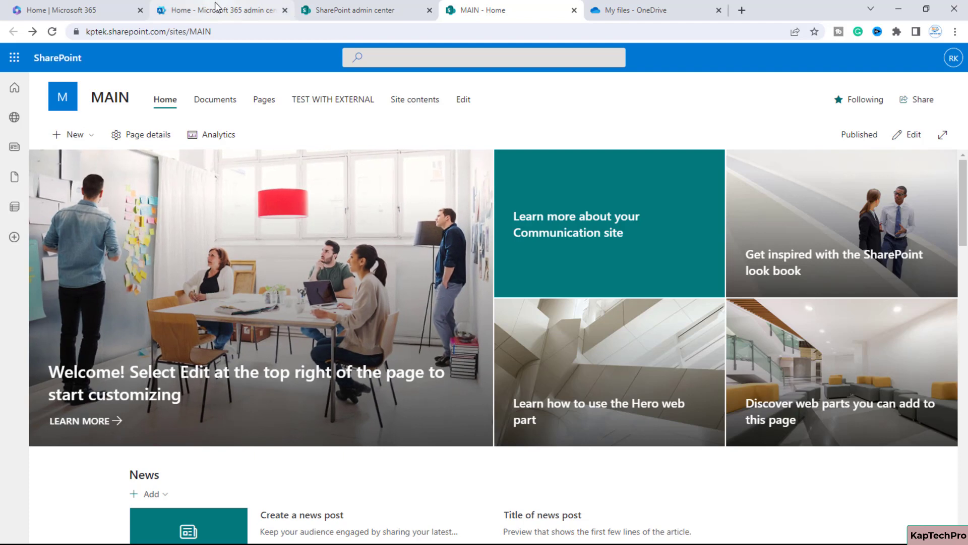
- Launch the Compliance admin center from the Microsoft 365 admin center and switch to its tab
click(190, 12)
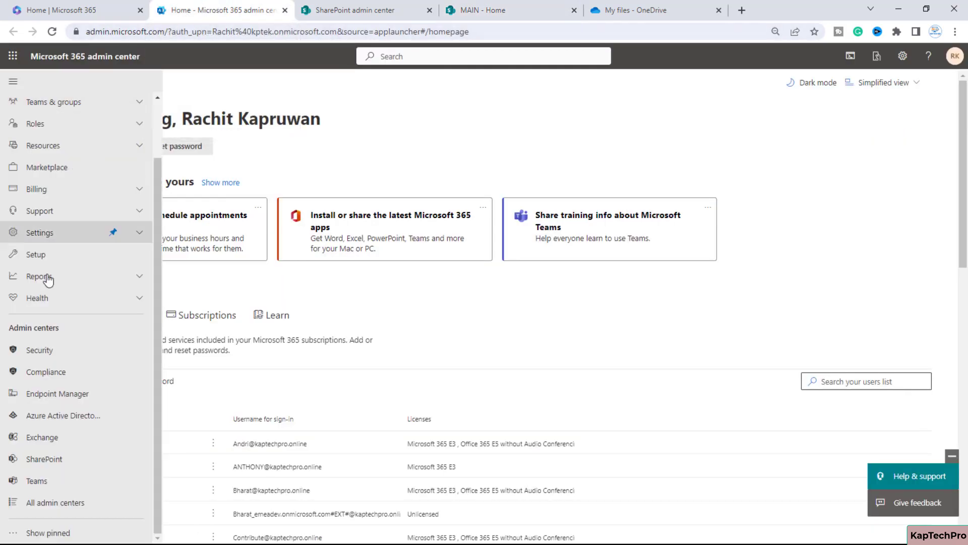
click(50, 376)
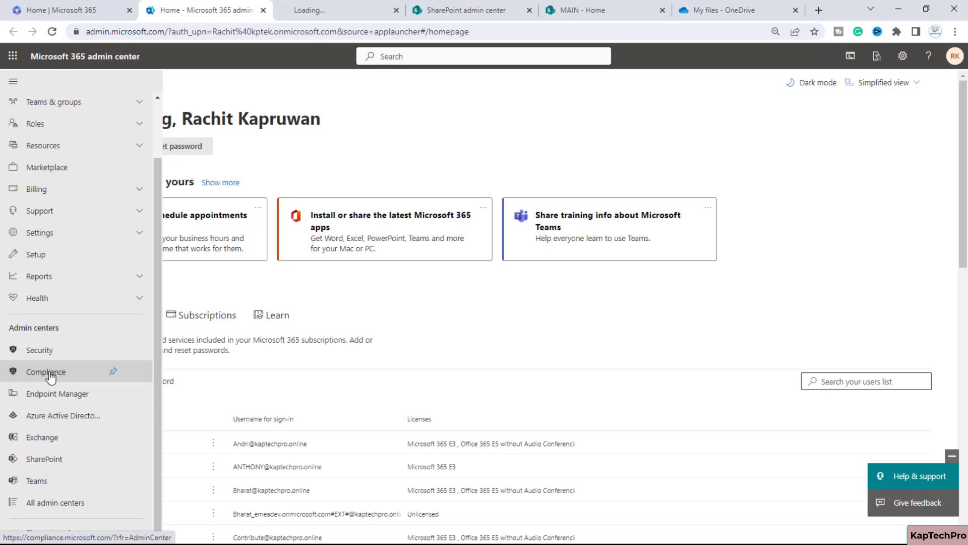
click(323, 7)
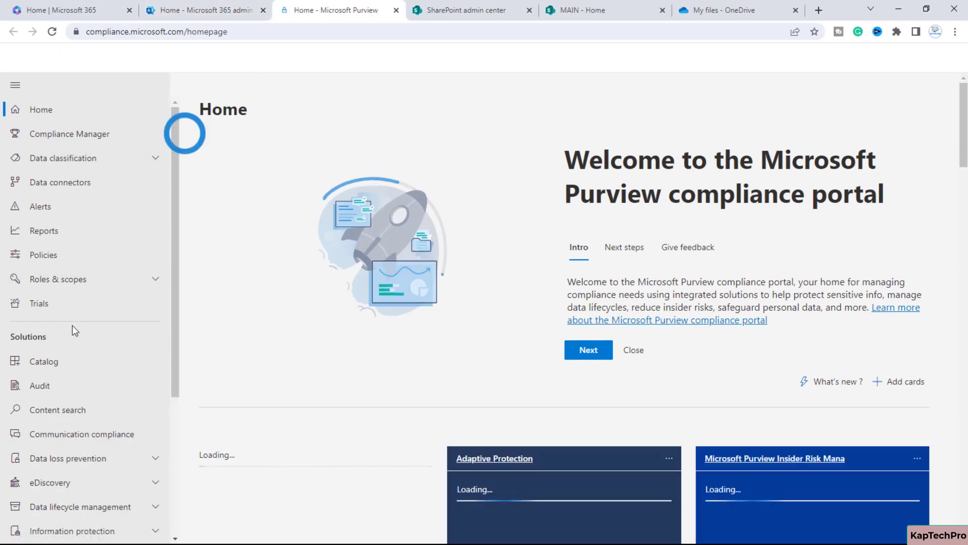
- Open Audit, look at the Classic Search form, and return to the New Search form
scroll(72, 325, down, 4)
scroll(94, 421, up, 4)
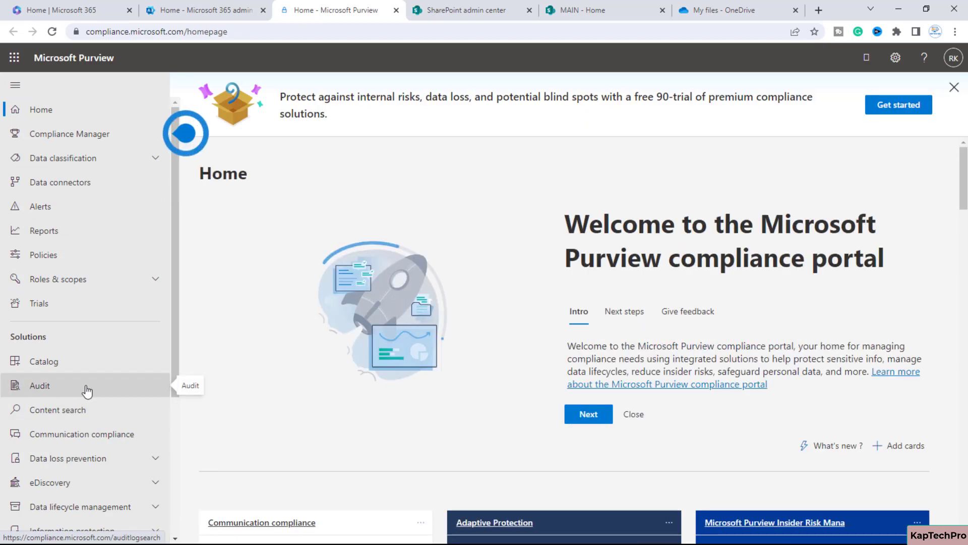
click(87, 388)
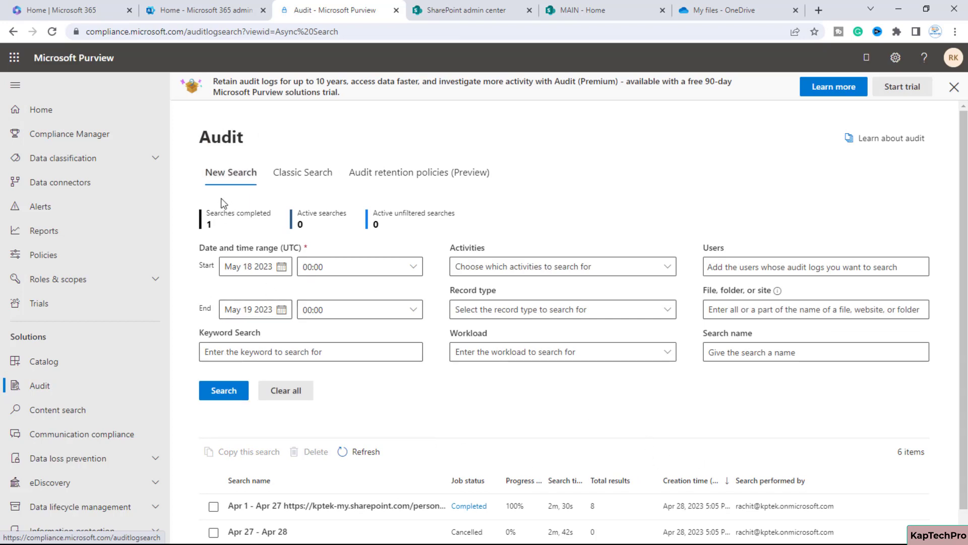
click(286, 182)
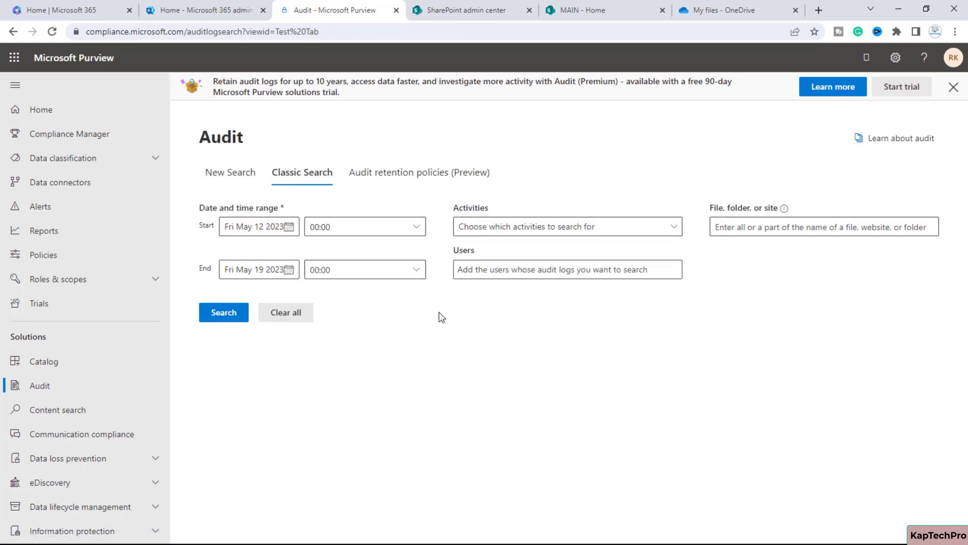
click(238, 186)
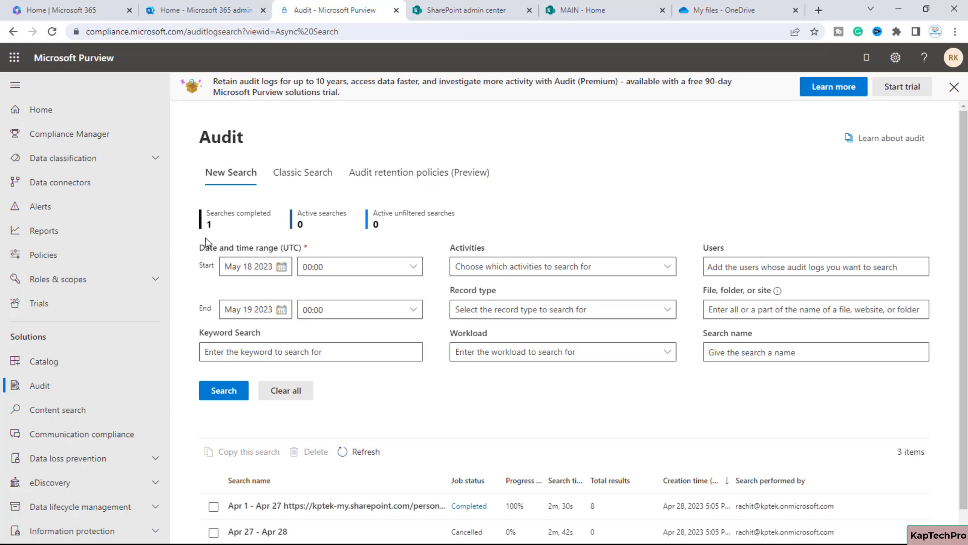
- Try a Jan 03 2023 start date and read the 90-day audit retention notice
click(281, 267)
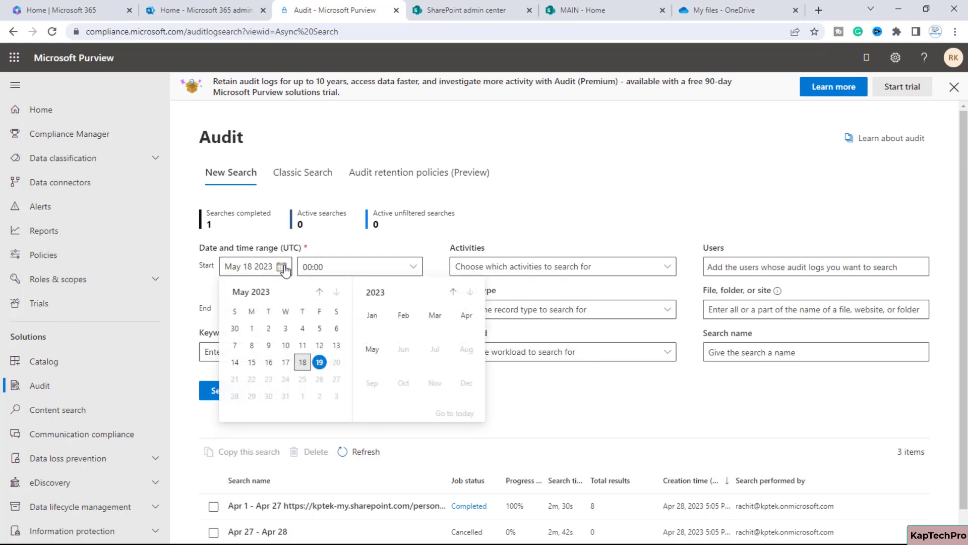
click(488, 227)
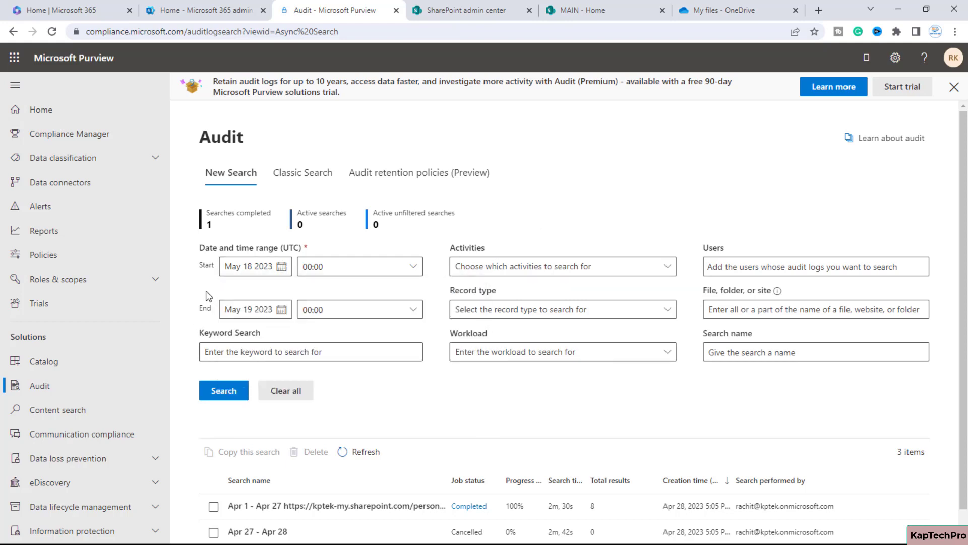
click(281, 267)
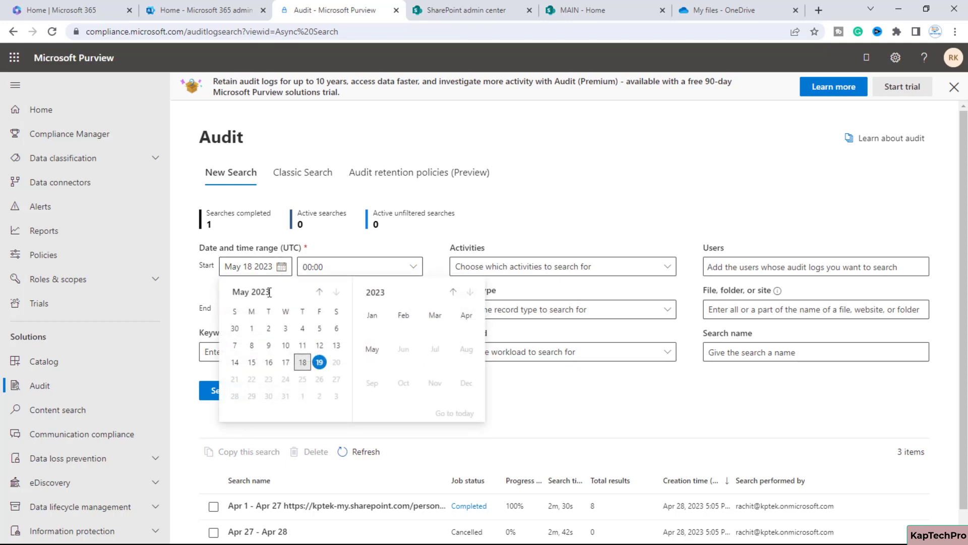
click(319, 292)
click(319, 293)
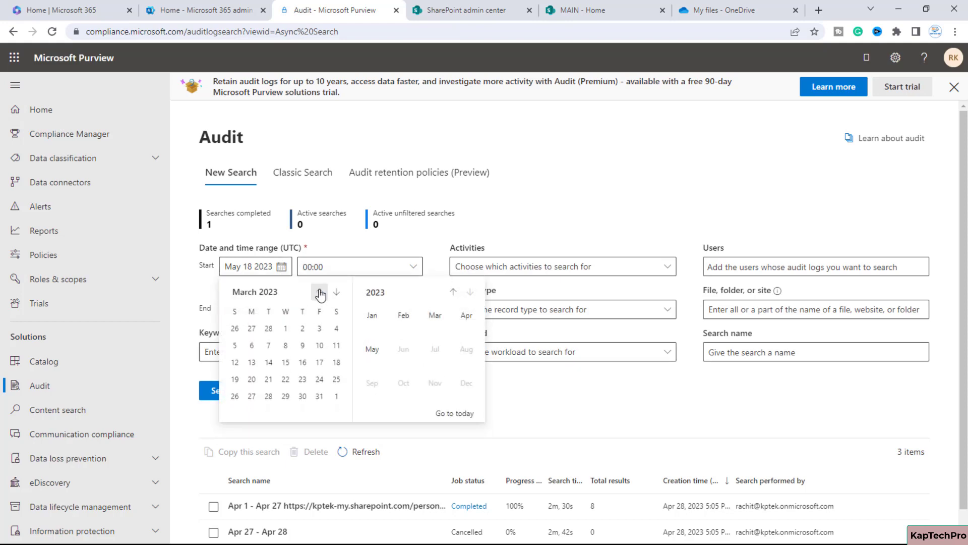
click(320, 292)
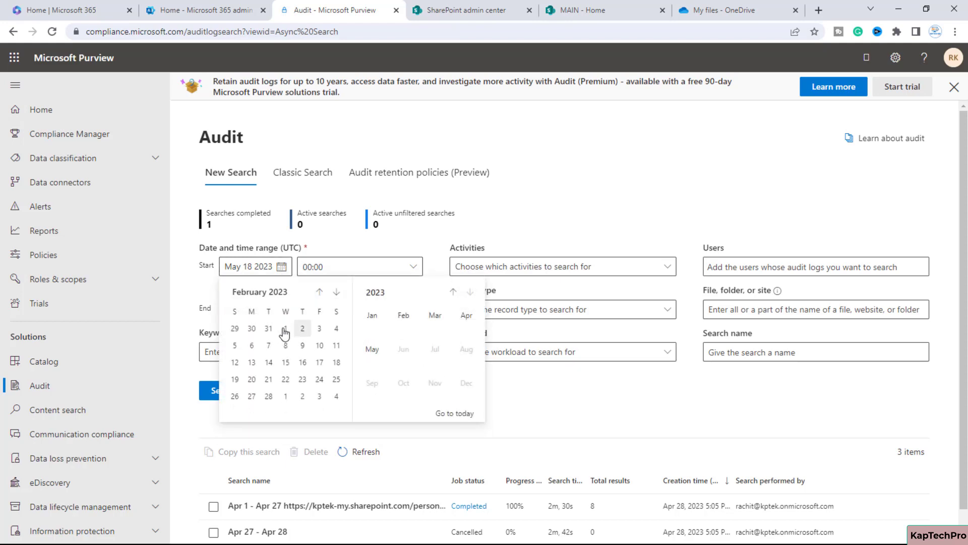
click(318, 295)
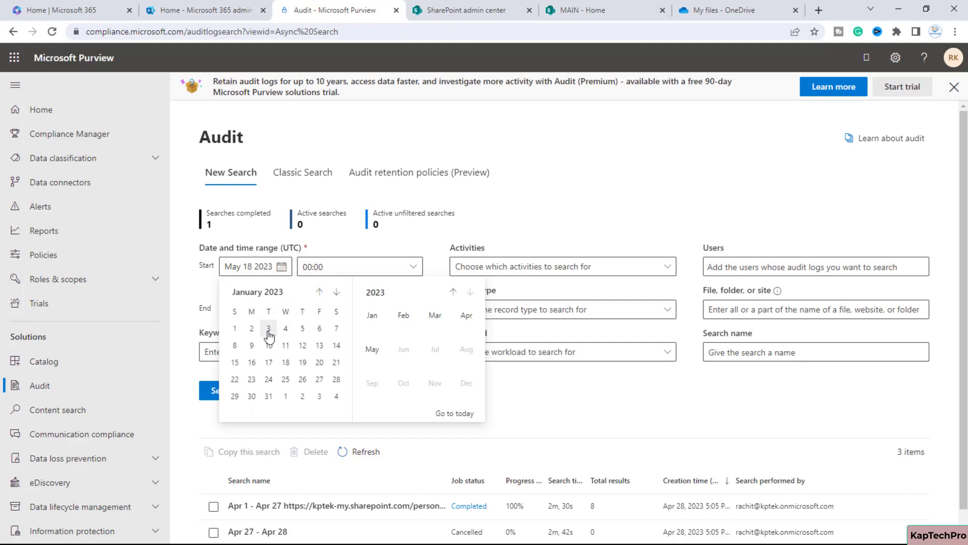
click(268, 330)
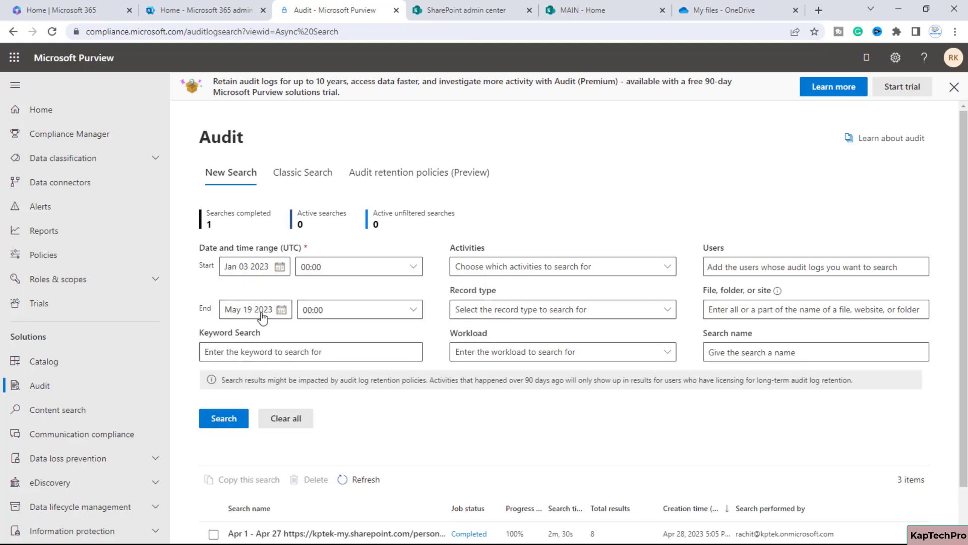
click(261, 344)
drag(240, 376, 513, 386)
drag(581, 384, 644, 372)
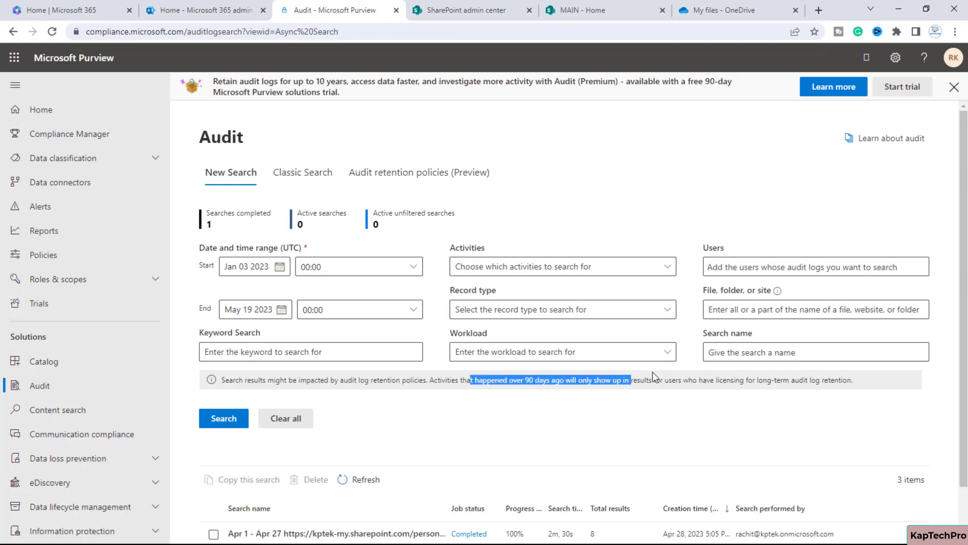
- Set the search start to Mar 1 2023 at 03:00
click(281, 266)
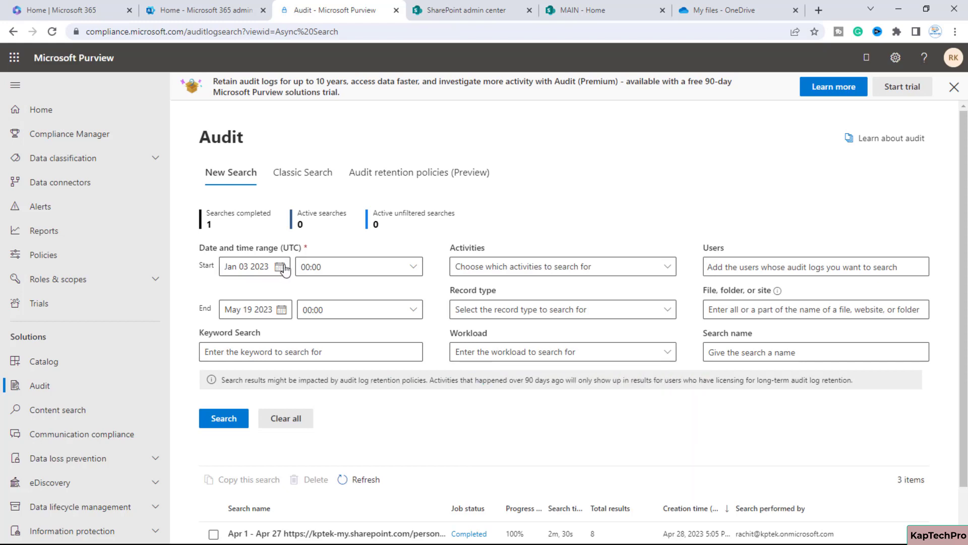
click(336, 293)
click(336, 293)
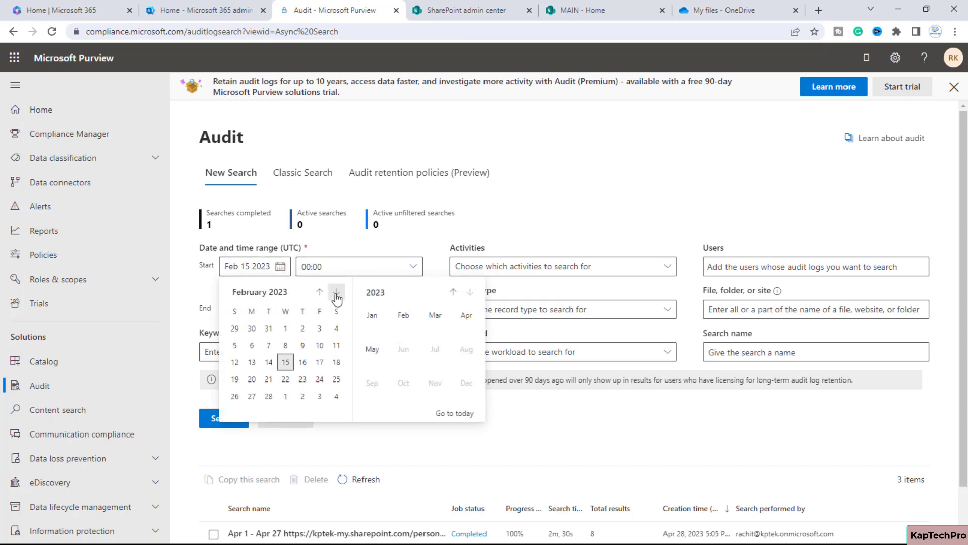
click(336, 293)
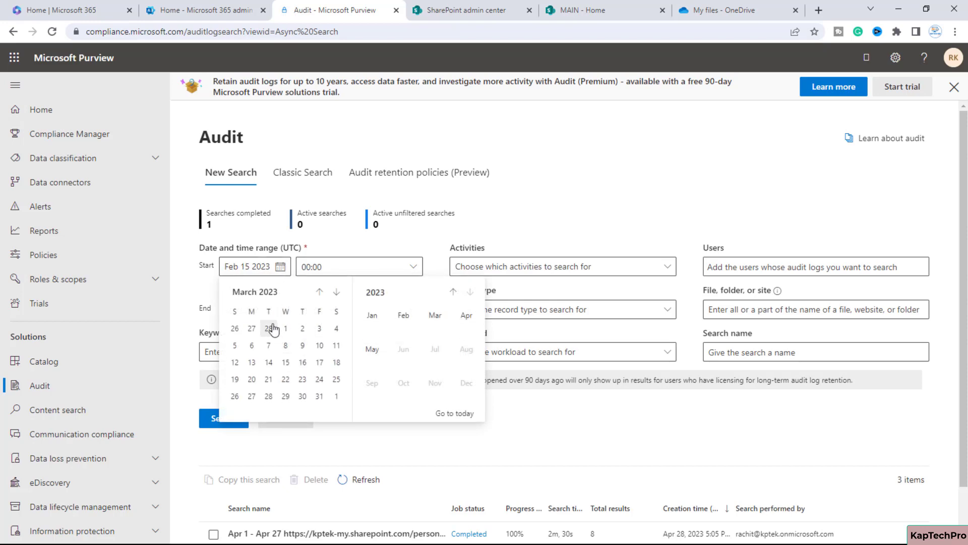
click(285, 329)
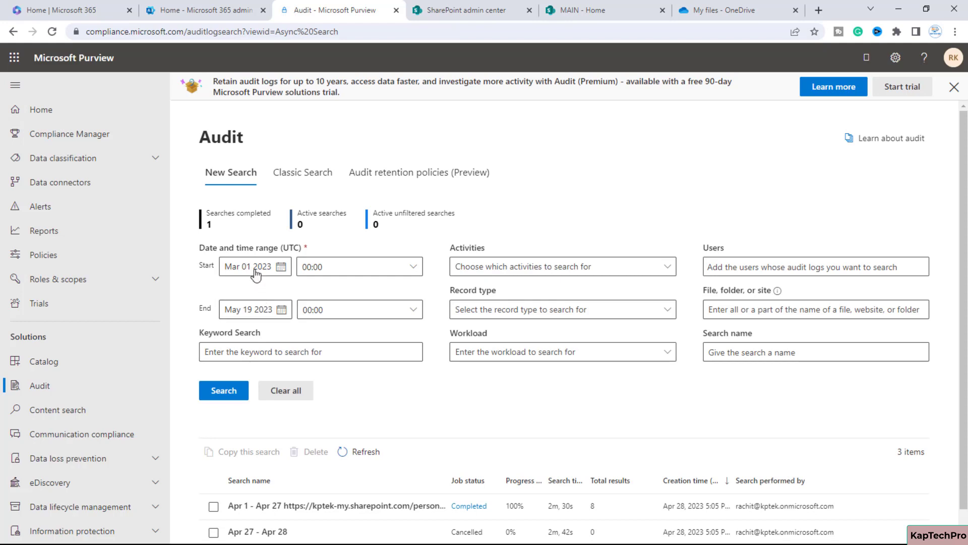
click(412, 266)
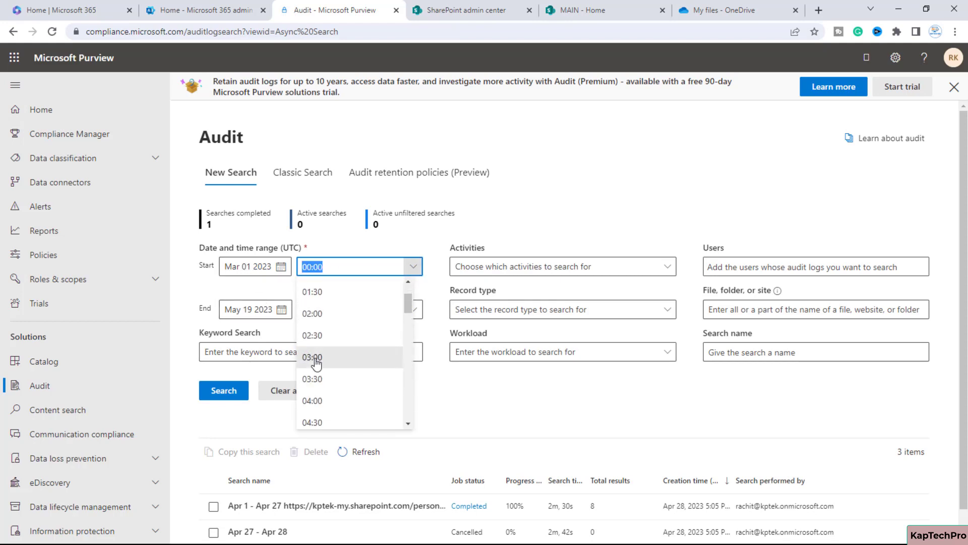
click(322, 357)
- Set the search end to May 18 2023 at 05:00
click(281, 309)
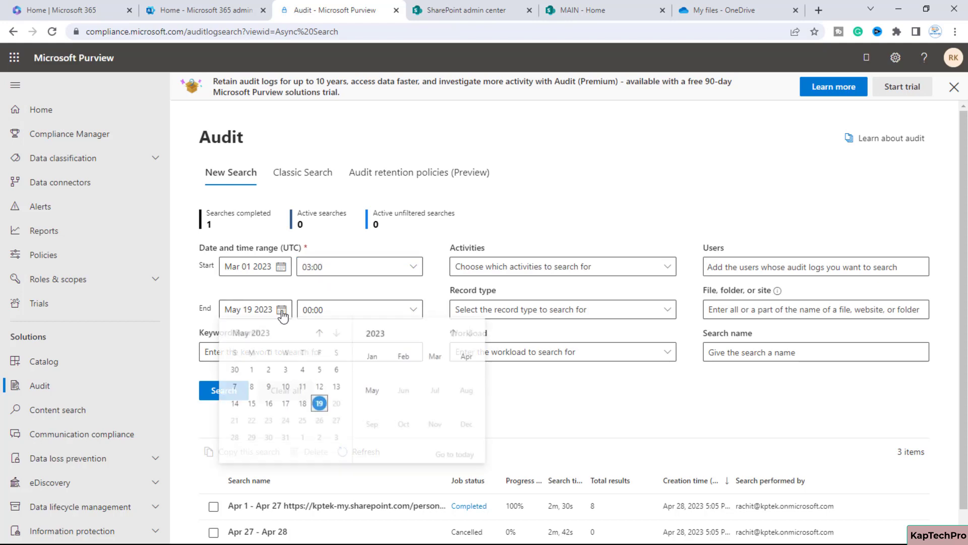
click(302, 406)
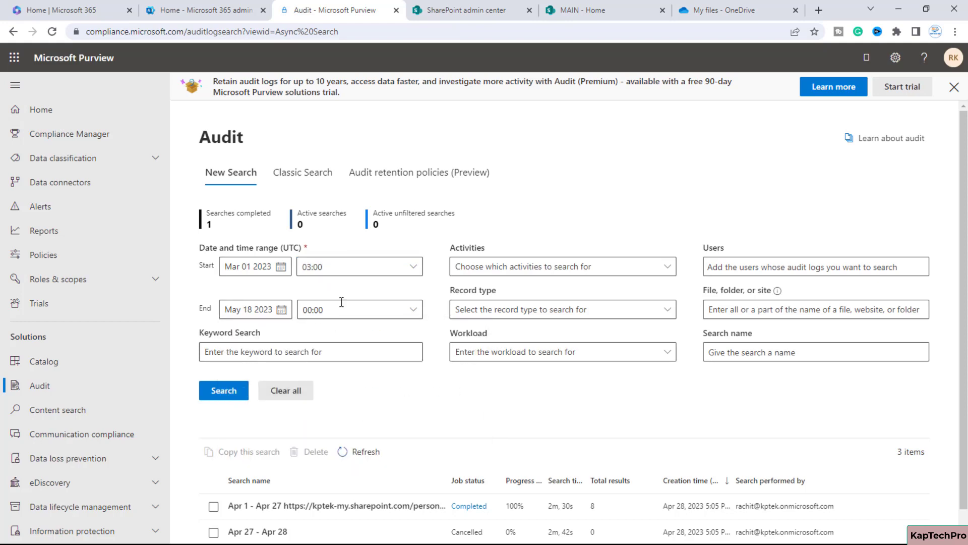
click(412, 310)
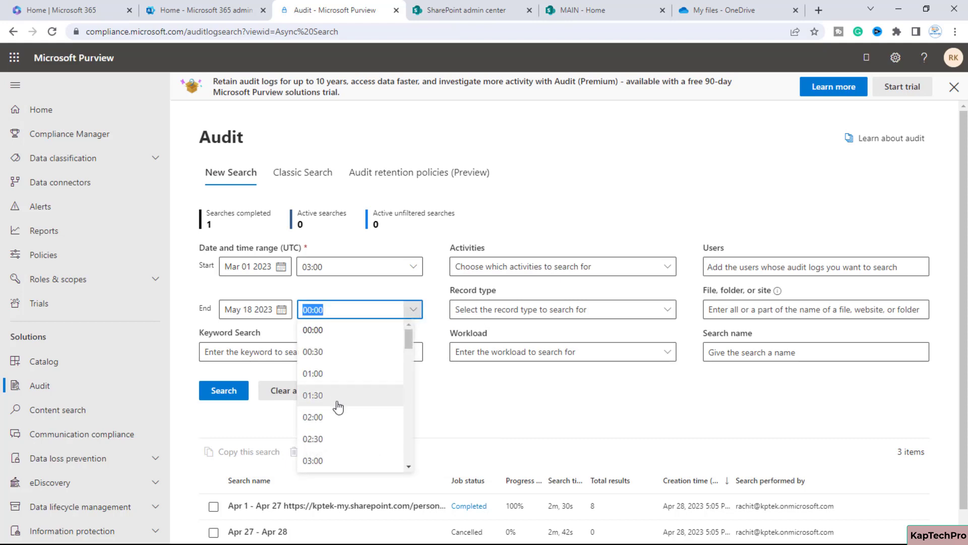
scroll(341, 434, down, 3)
click(320, 424)
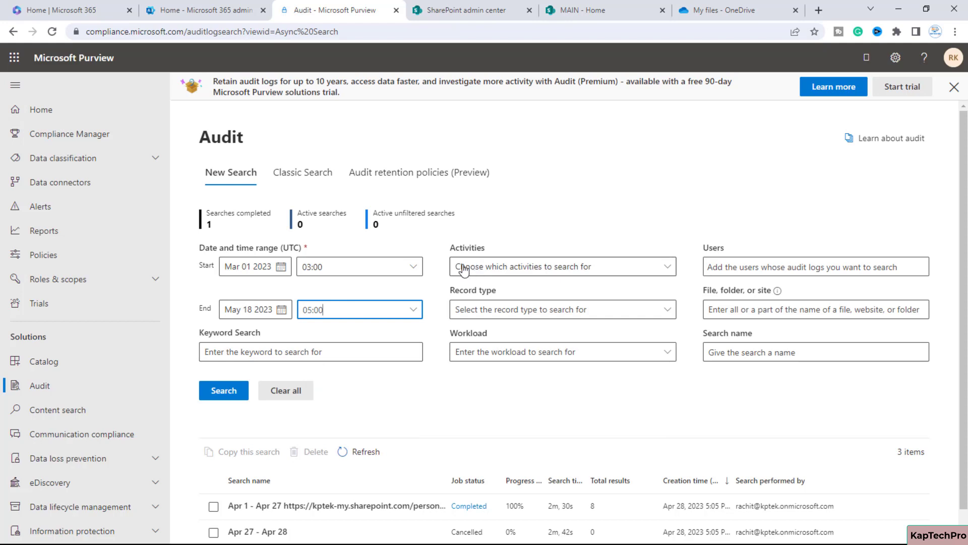
click(667, 272)
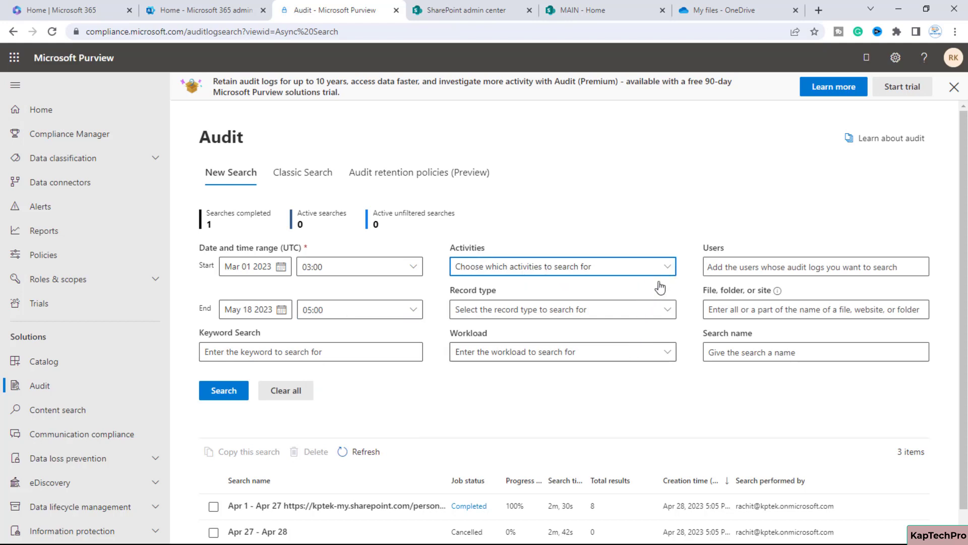
click(670, 271)
click(548, 353)
scroll(549, 355, down, 5)
click(545, 362)
scroll(544, 362, down, 10)
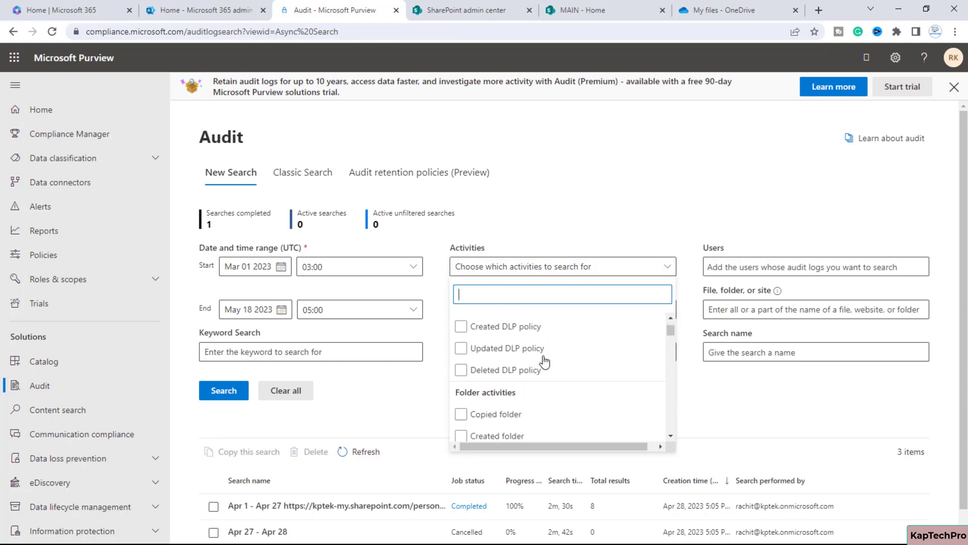
scroll(545, 362, down, 12)
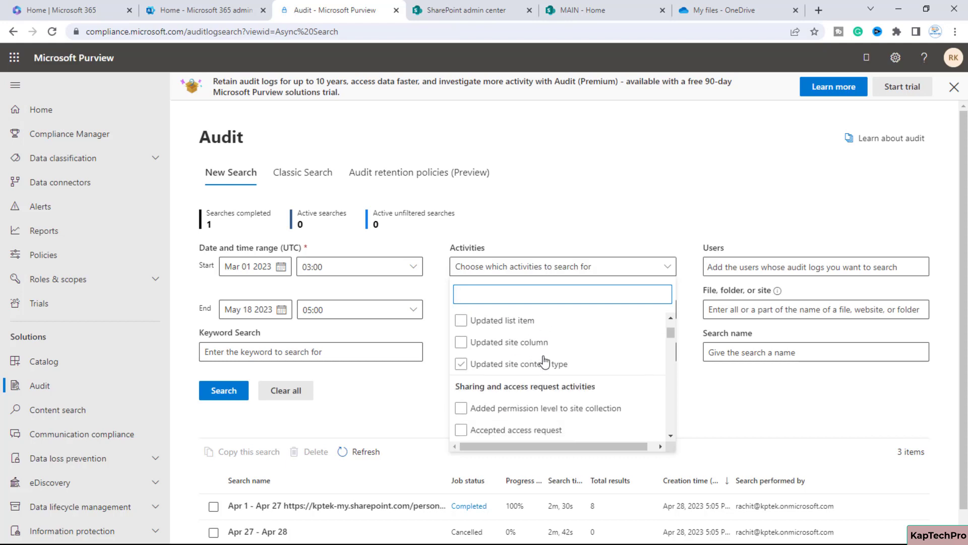
scroll(545, 362, down, 3)
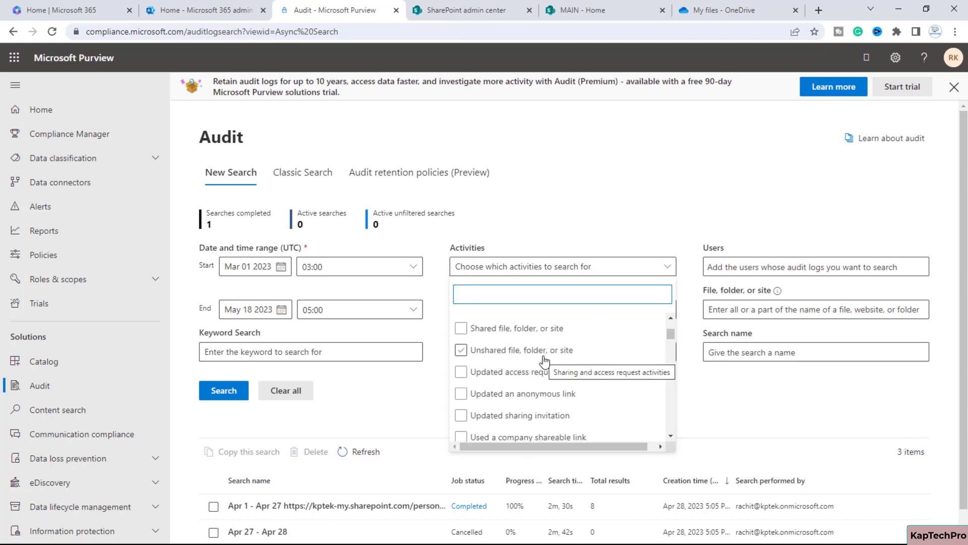
scroll(543, 359, down, 5)
click(524, 389)
click(569, 224)
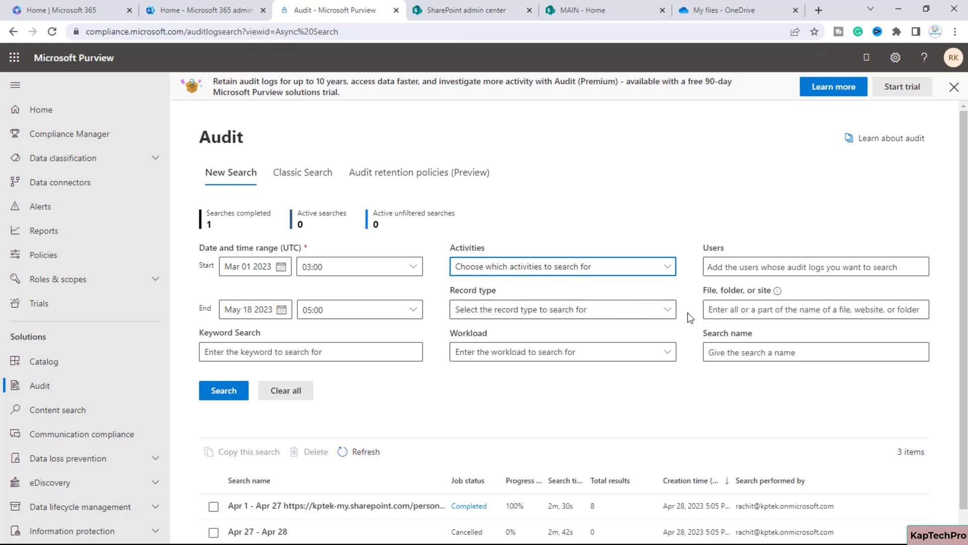
click(795, 270)
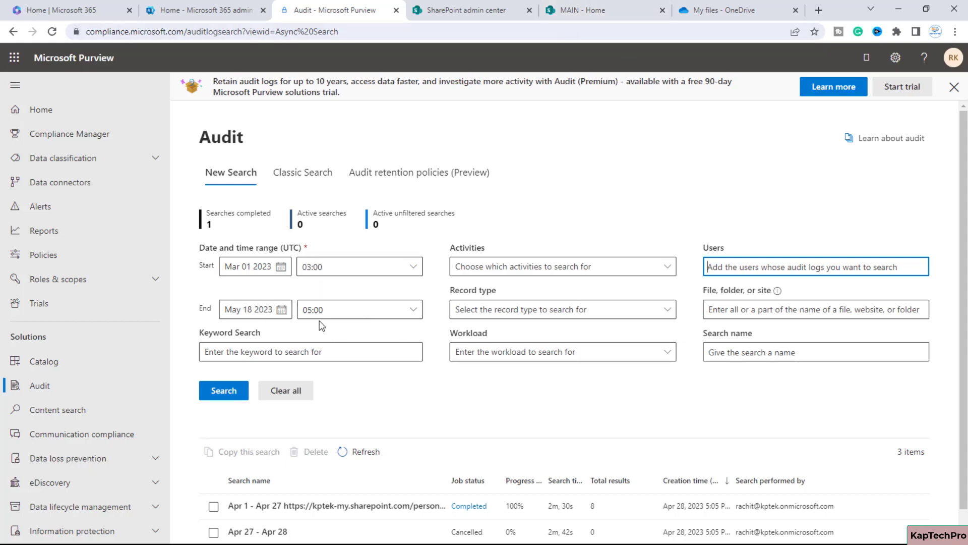
click(666, 310)
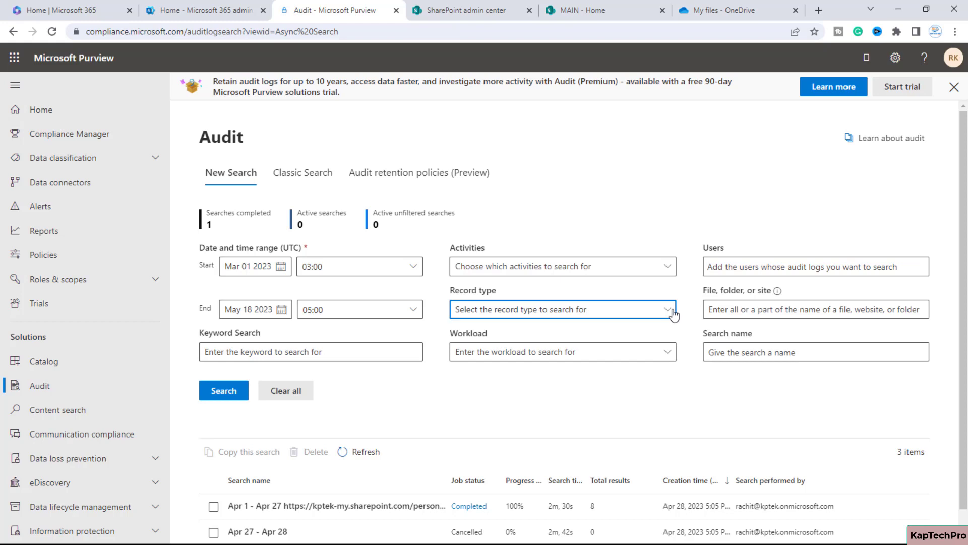
scroll(597, 413, down, 10)
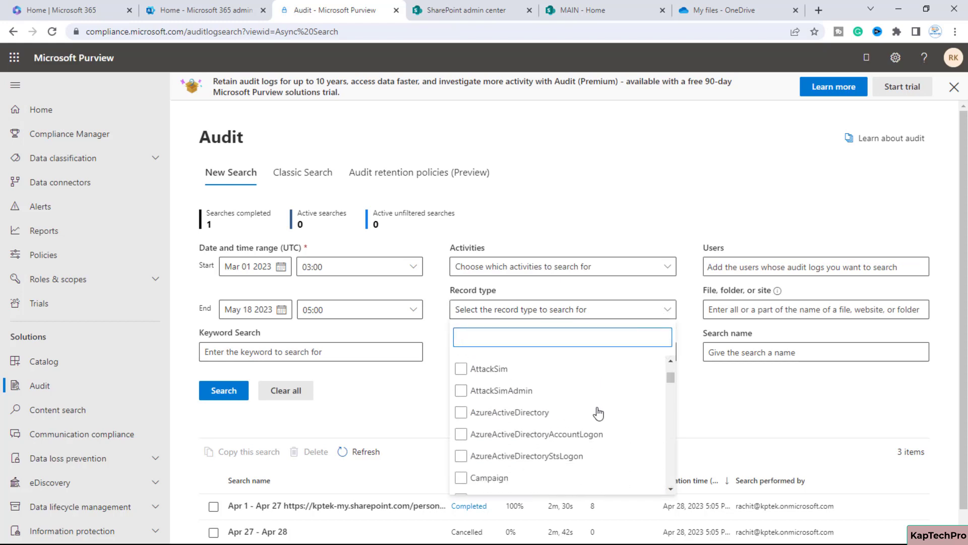
click(599, 413)
scroll(596, 412, down, 15)
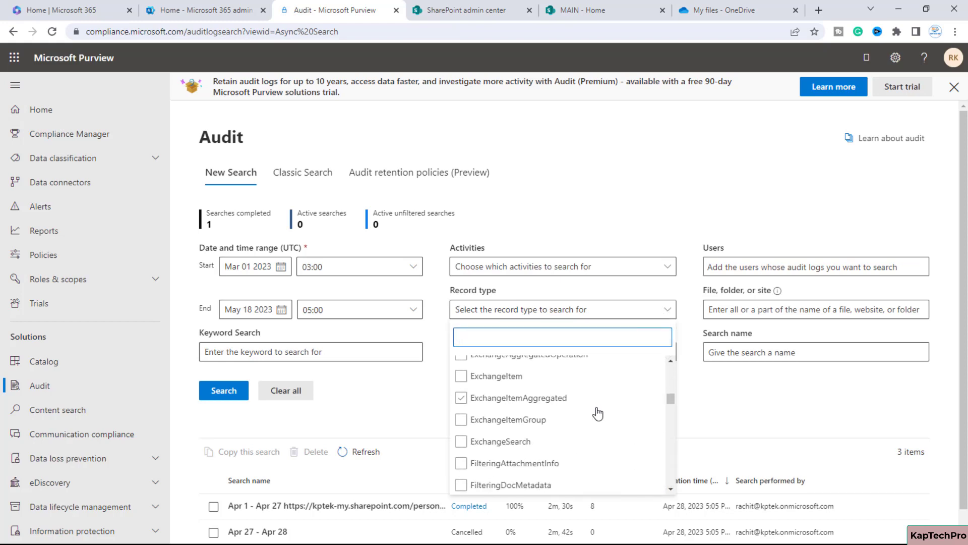
click(735, 298)
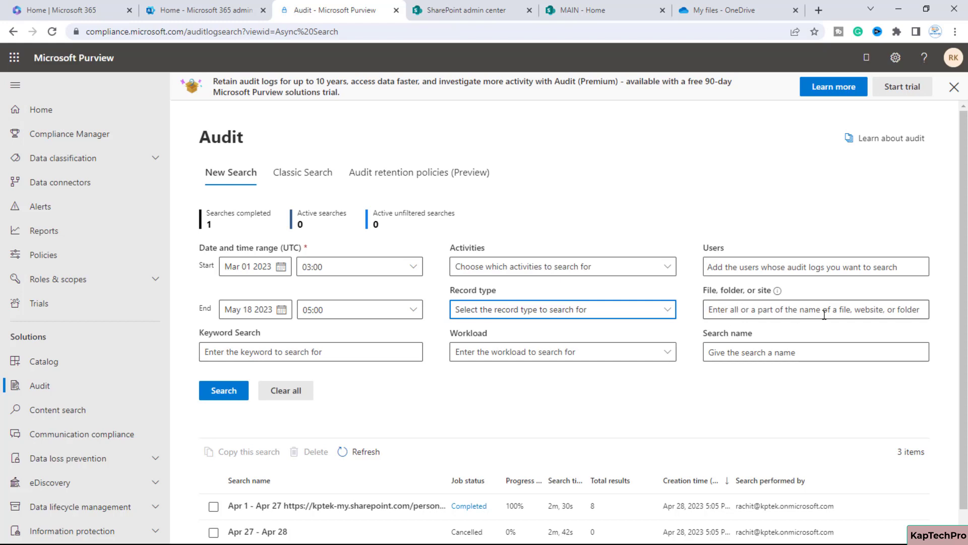
click(899, 315)
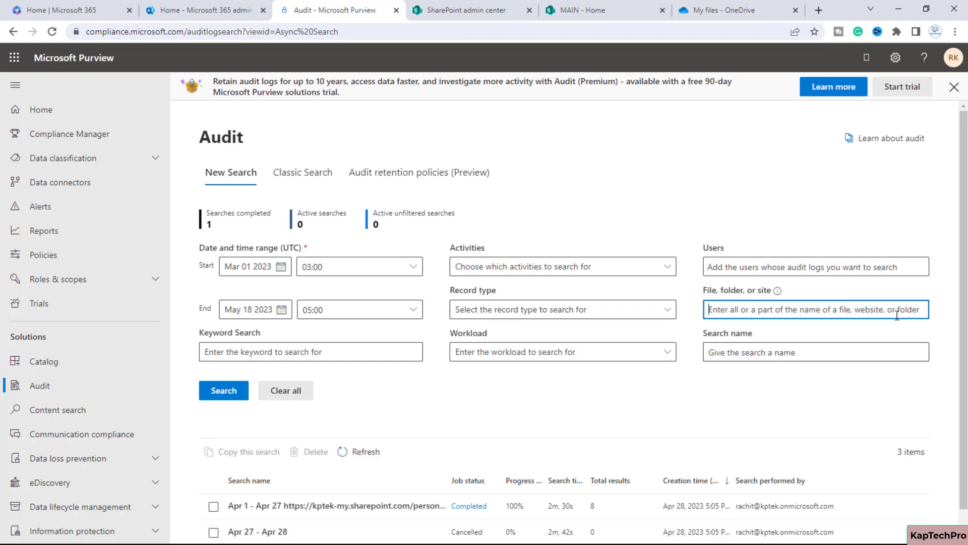
click(626, 7)
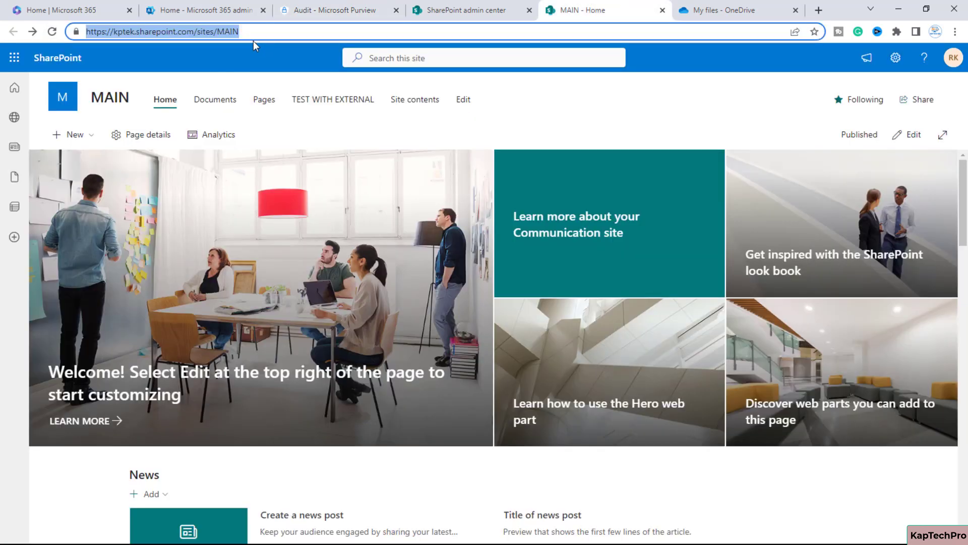
click(328, 10)
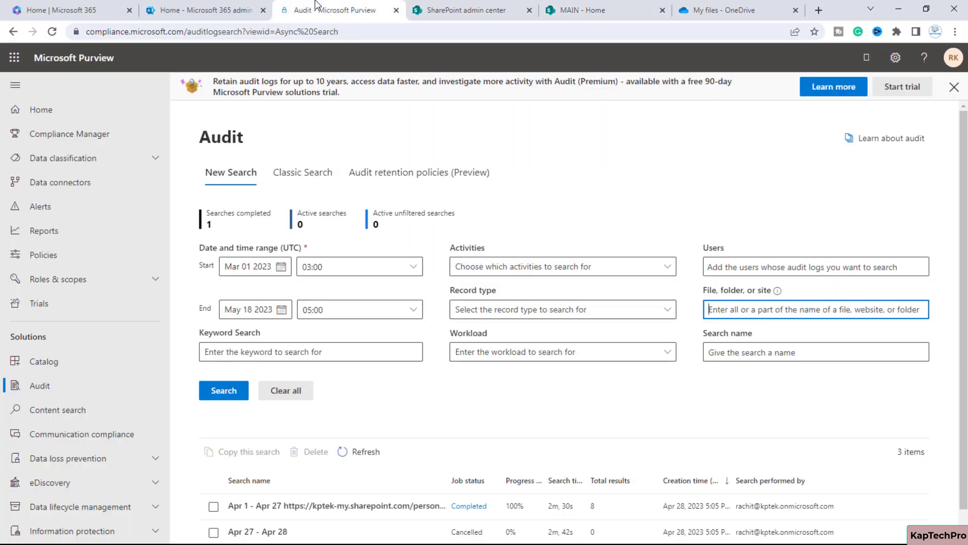
text(https://kptek.sharepoint.com/sites/MAIN)
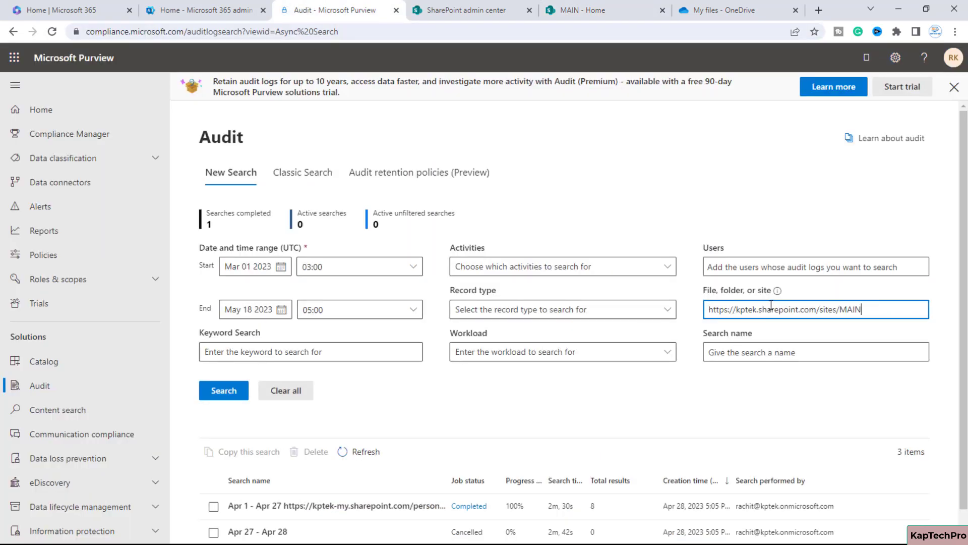
key(Tab)
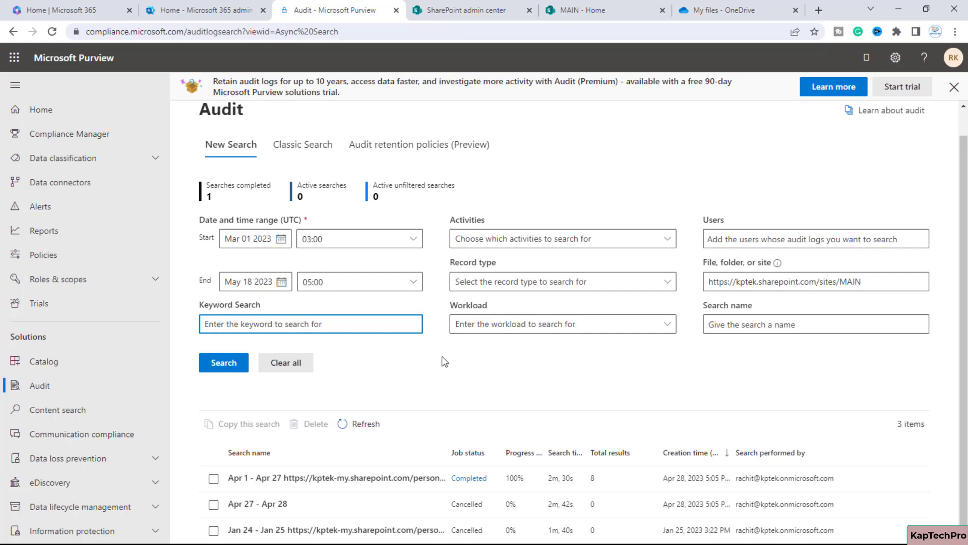
- Leave Workload unselected and move on to the Search name field
click(667, 324)
scroll(540, 391, down, 10)
scroll(550, 433, down, 2)
key(Escape)
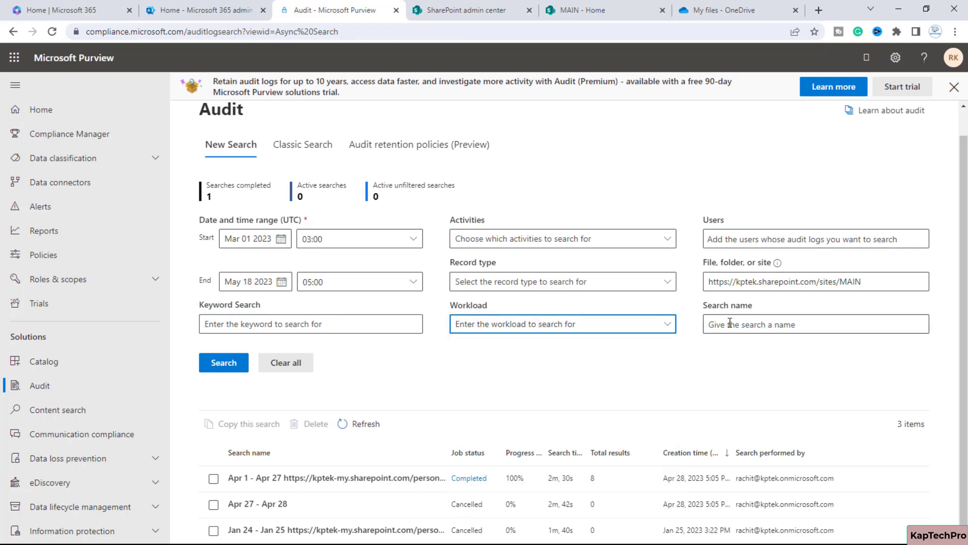
click(740, 325)
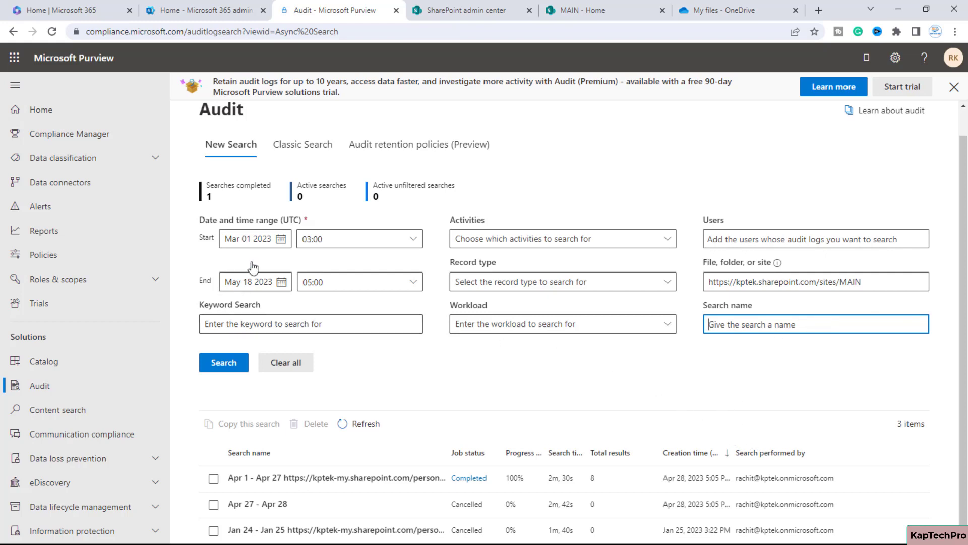
- Run the MAIN site audit search, widen the Search time column, and open its results
click(230, 365)
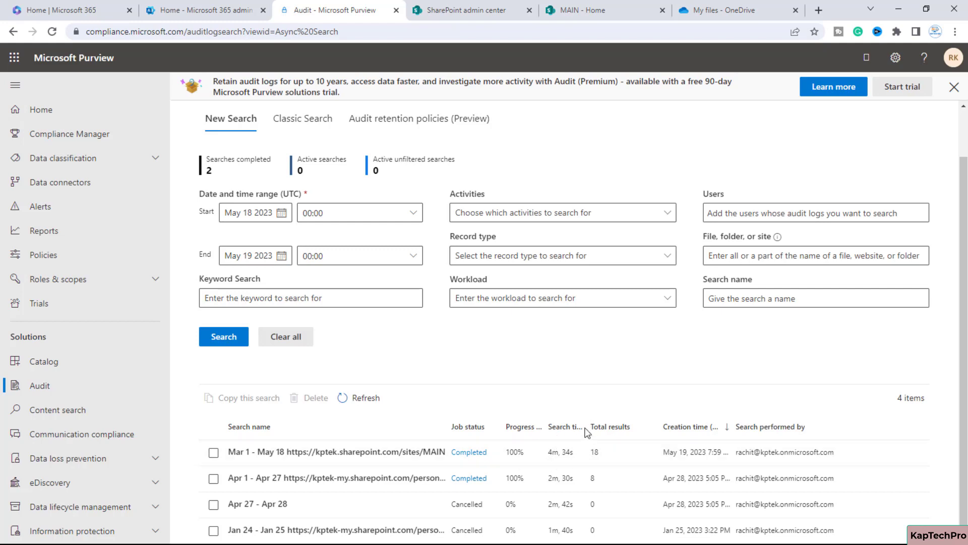
drag(592, 426, 599, 426)
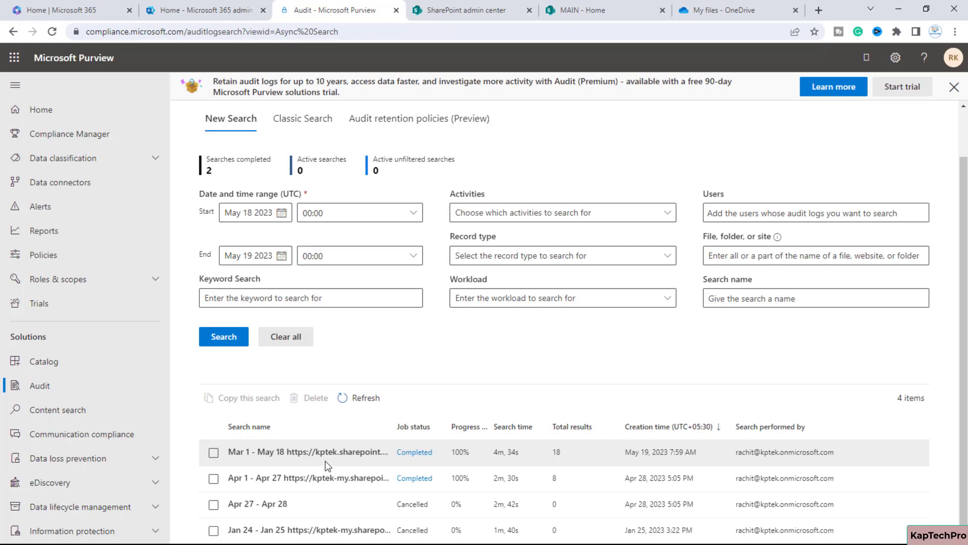
click(422, 453)
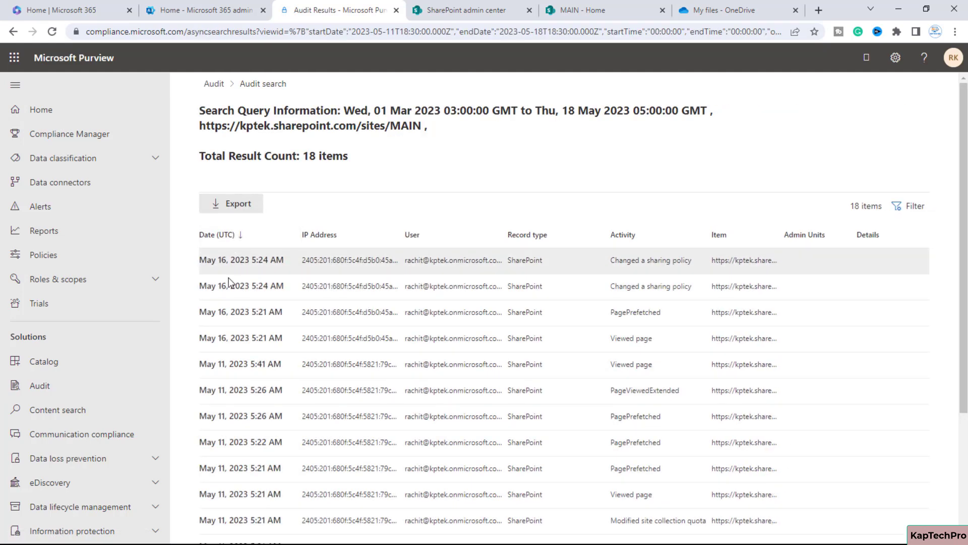
- Narrow the IP Address column and scroll through the 18 MAIN site audit records
scroll(220, 512, down, 2)
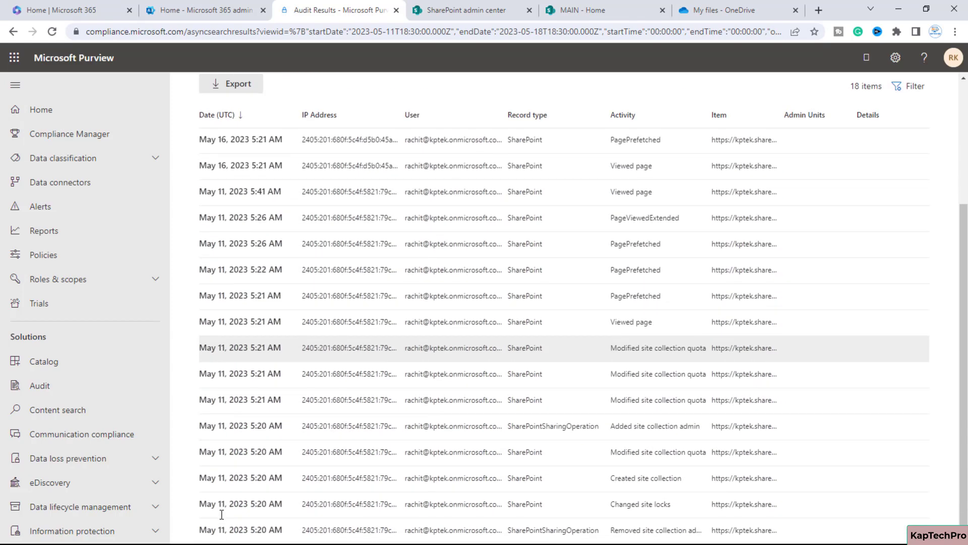
scroll(220, 514, up, 2)
mouse_move(403, 230)
mouse_down()
mouse_move(440, 231)
mouse_move(387, 235)
mouse_up()
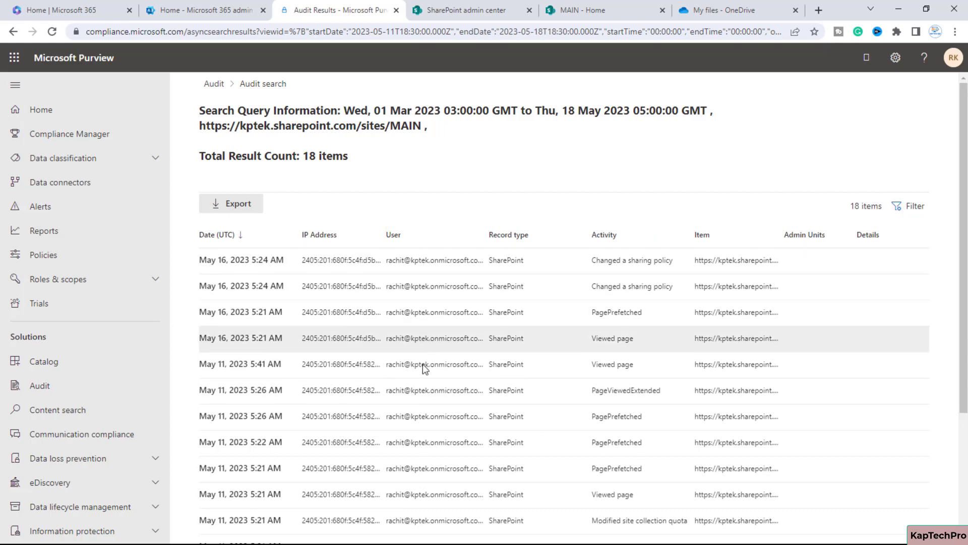
scroll(424, 444, down, 2)
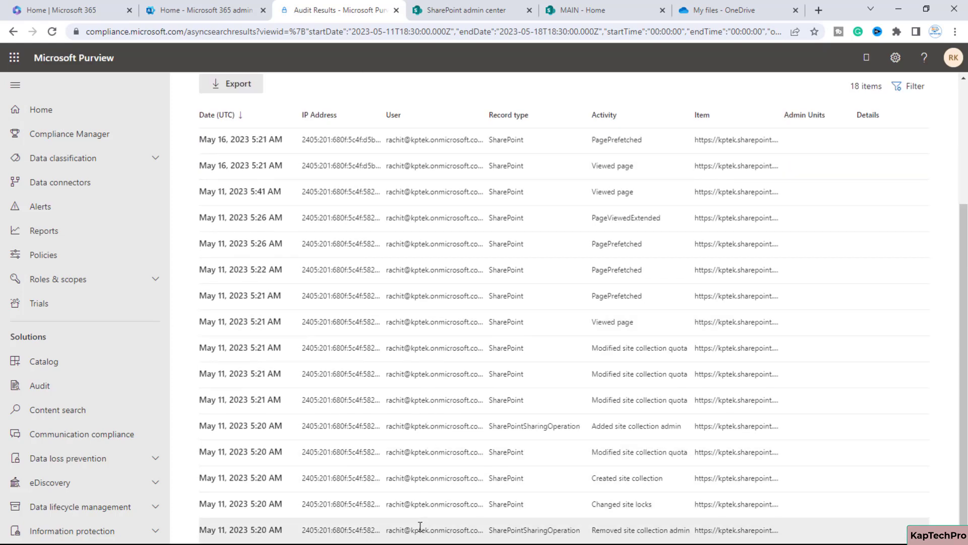
scroll(446, 444, up, 2)
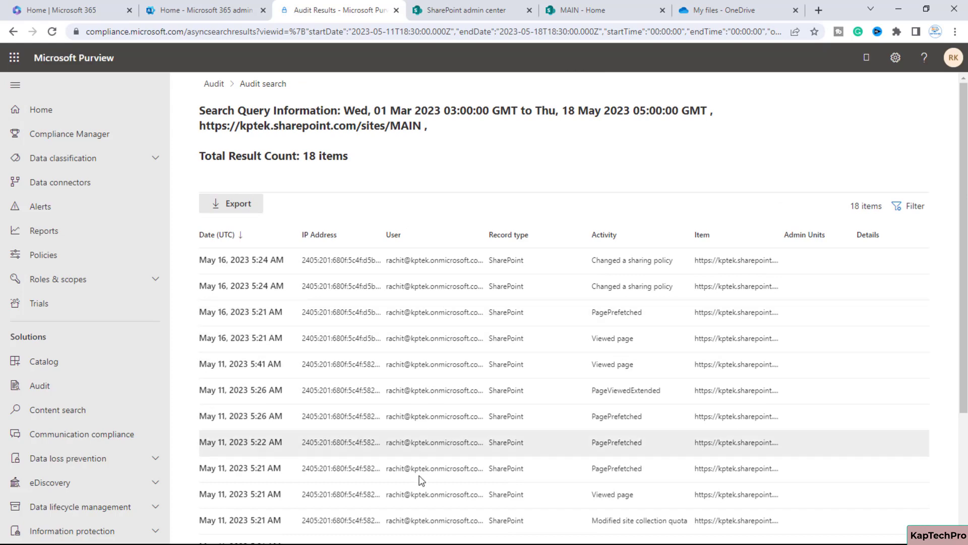
scroll(448, 504, down, 2)
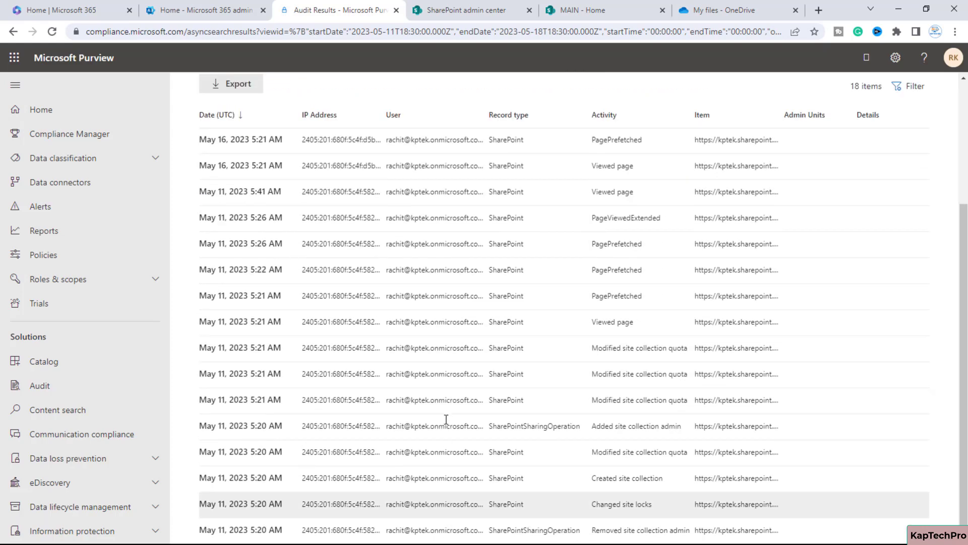
scroll(452, 504, up, 2)
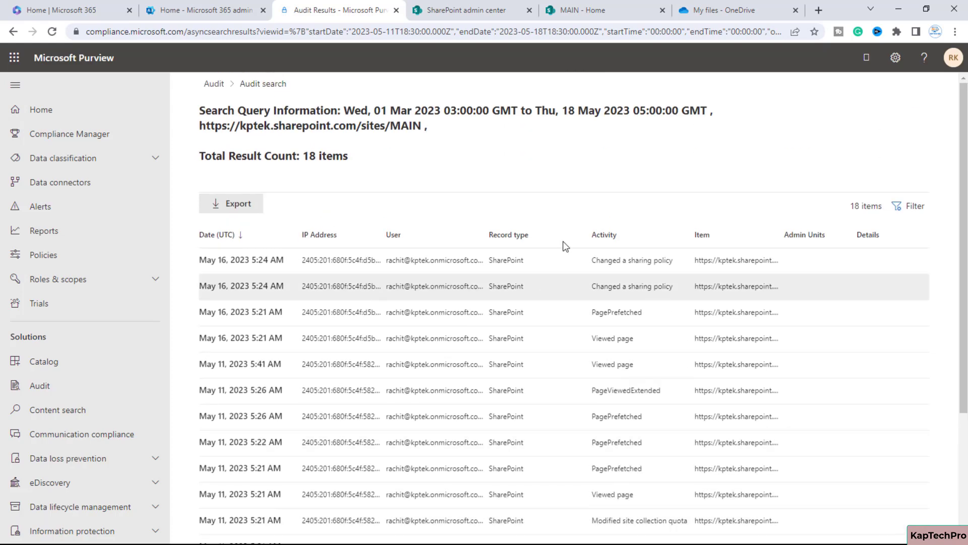
scroll(542, 363, down, 2)
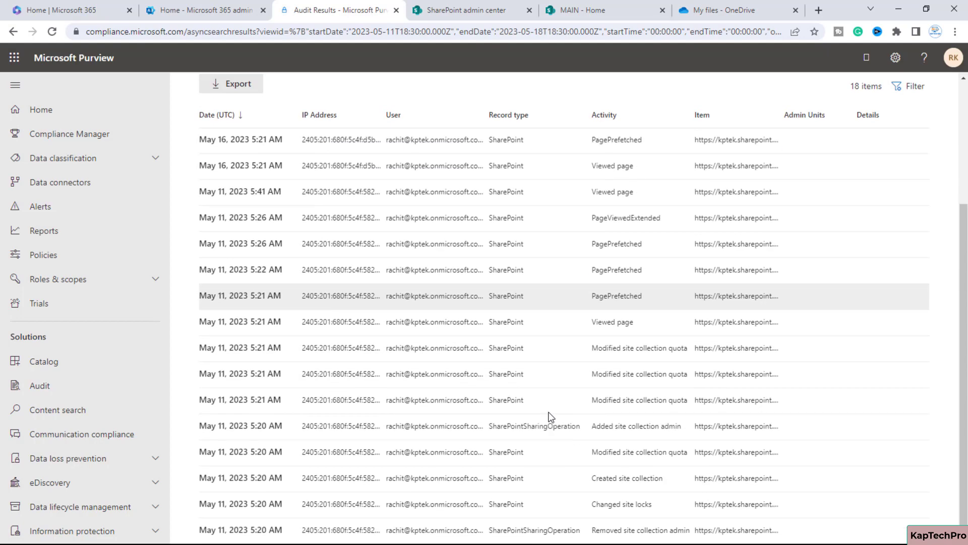
scroll(543, 389, up, 2)
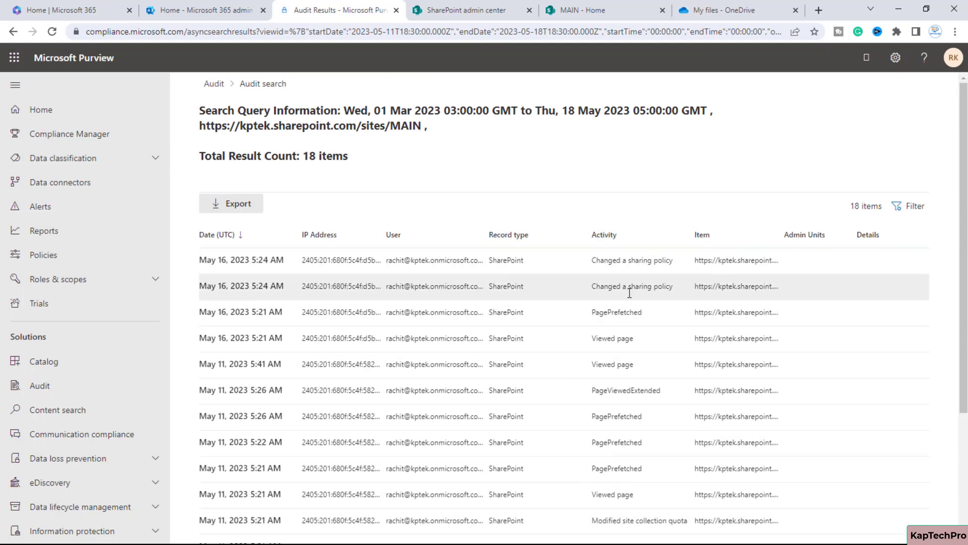
- Widen the Item column to show full site URLs and review the remaining records
scroll(633, 326, down, 1)
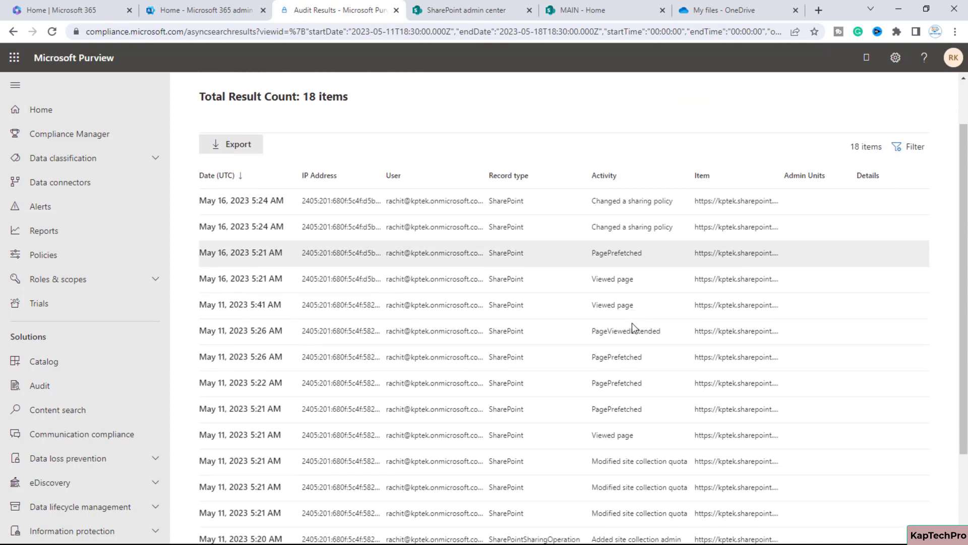
scroll(631, 404, down, 1)
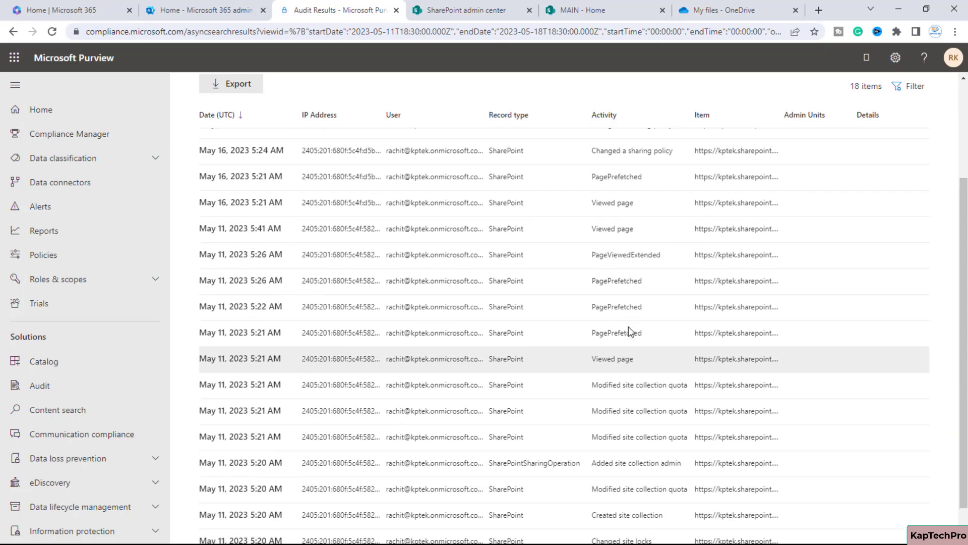
scroll(627, 331, up, 3)
drag(783, 235, 880, 231)
scroll(720, 337, down, 1)
scroll(719, 337, down, 3)
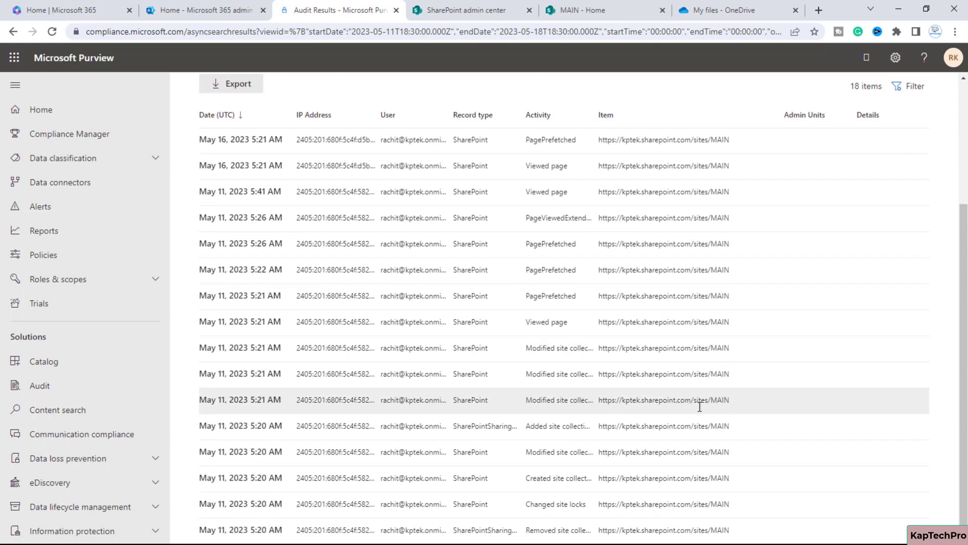
scroll(728, 352, up, 4)
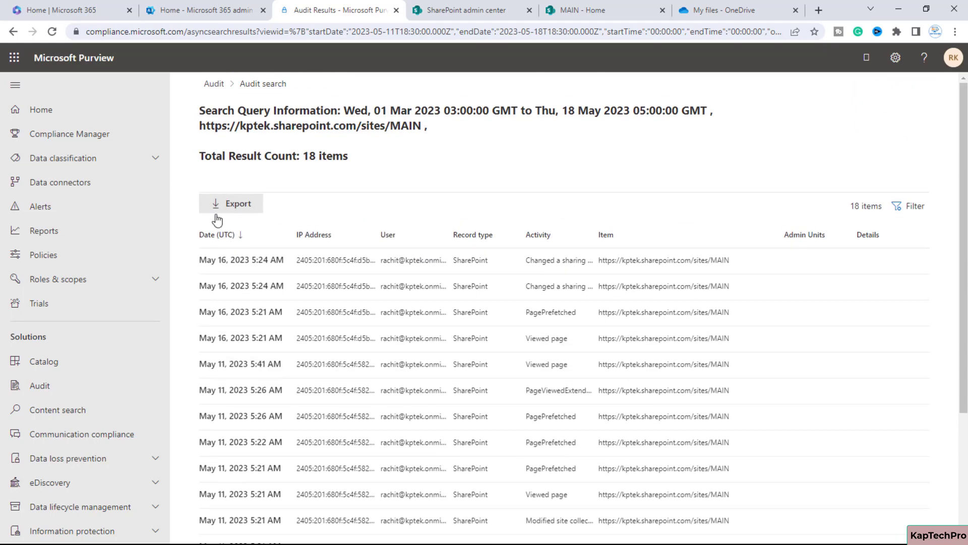
- Export the 18 MAIN site audit records and acknowledge the Export in Progress message
click(234, 206)
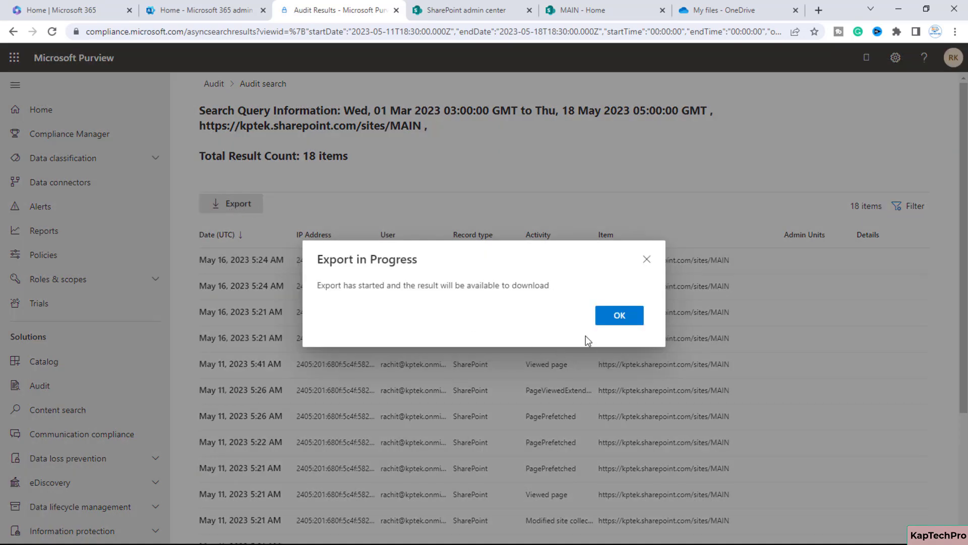
click(615, 319)
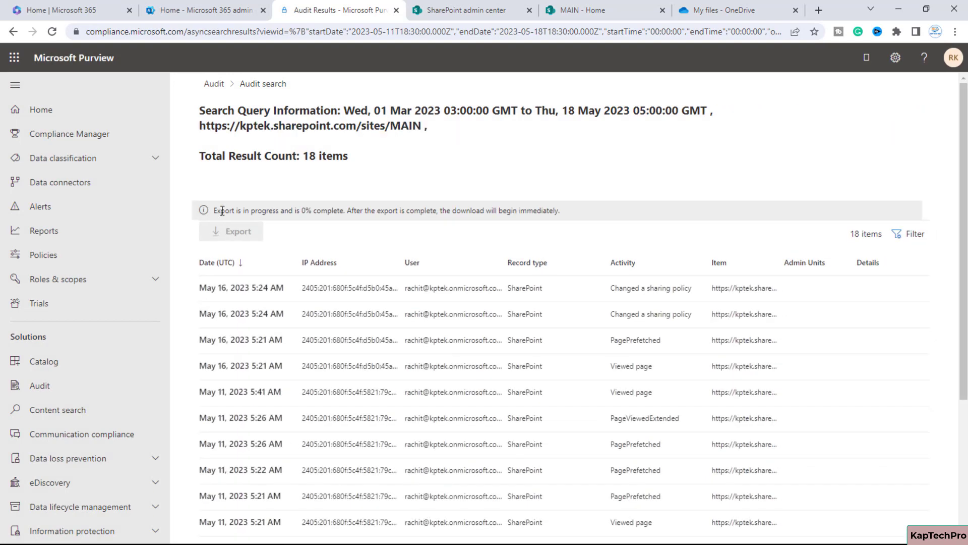
drag(219, 210, 459, 210)
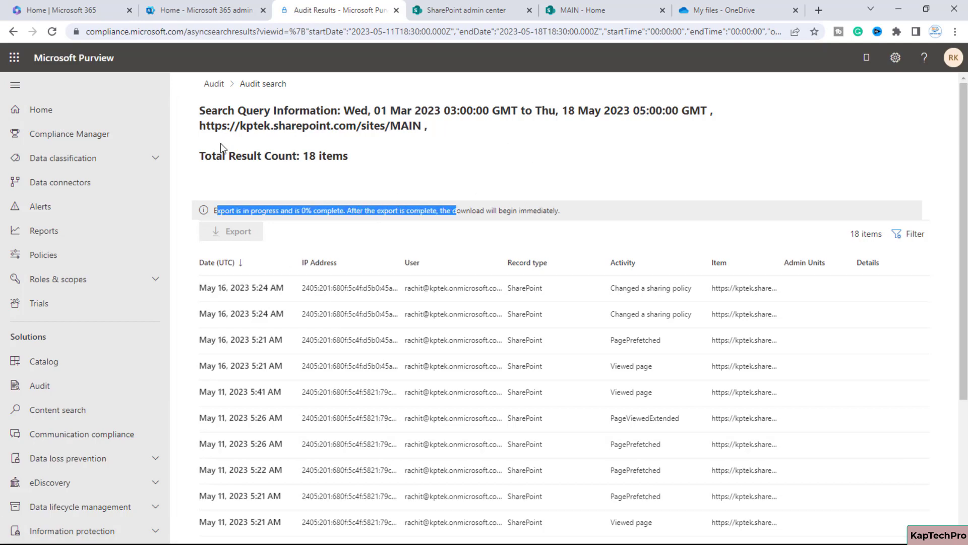
- Review the completed Apr 1 – Apr 27 search results, then return to the four-search Audit list
click(221, 92)
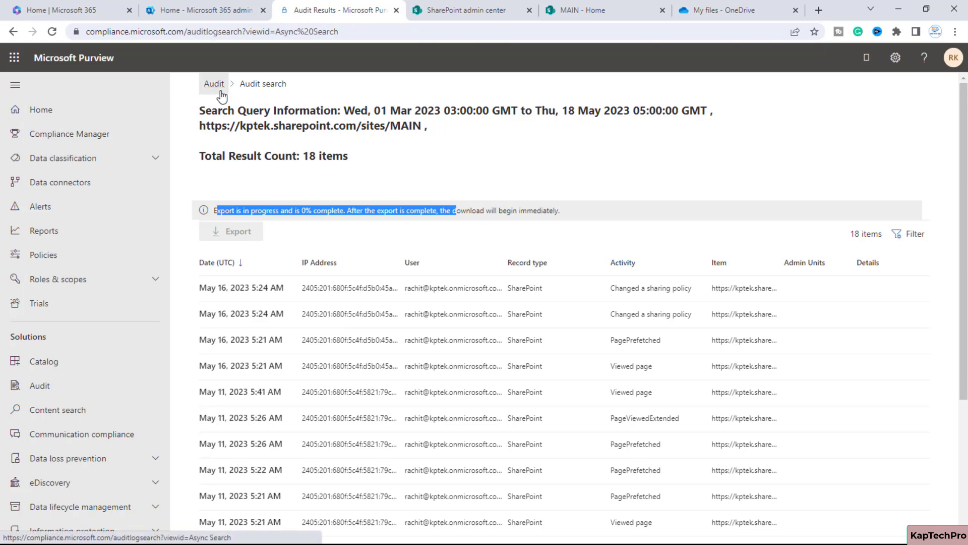
scroll(457, 421, down, 1)
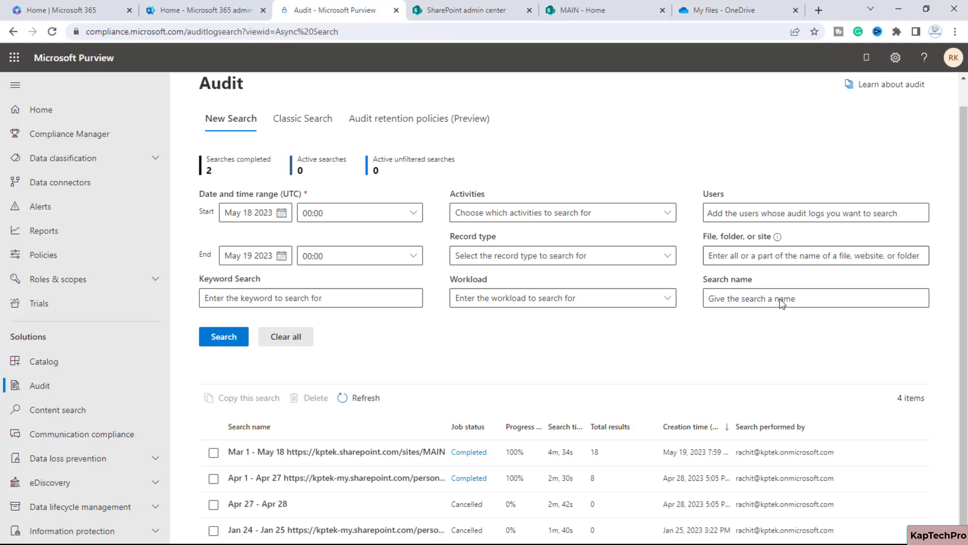
click(467, 478)
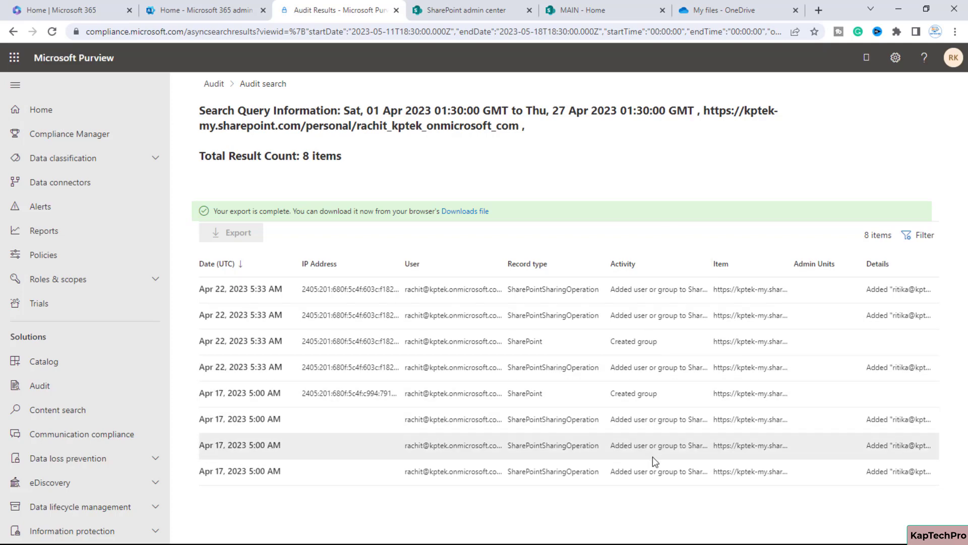
key(alt+Left)
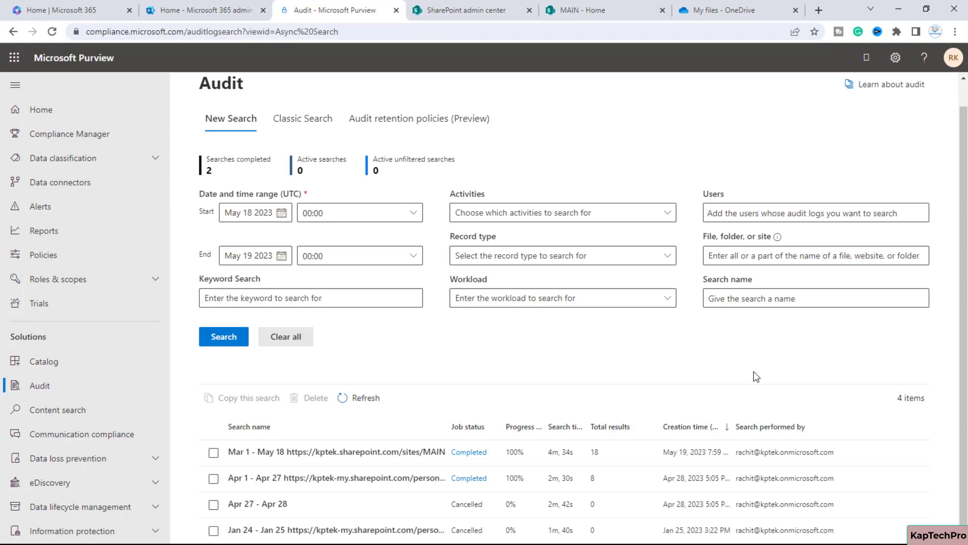
scroll(755, 376, up, 1)
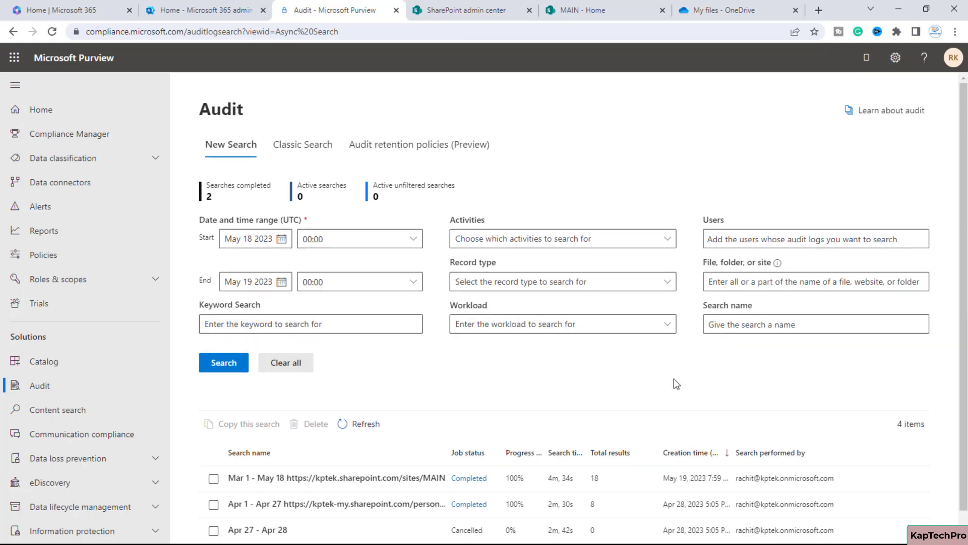